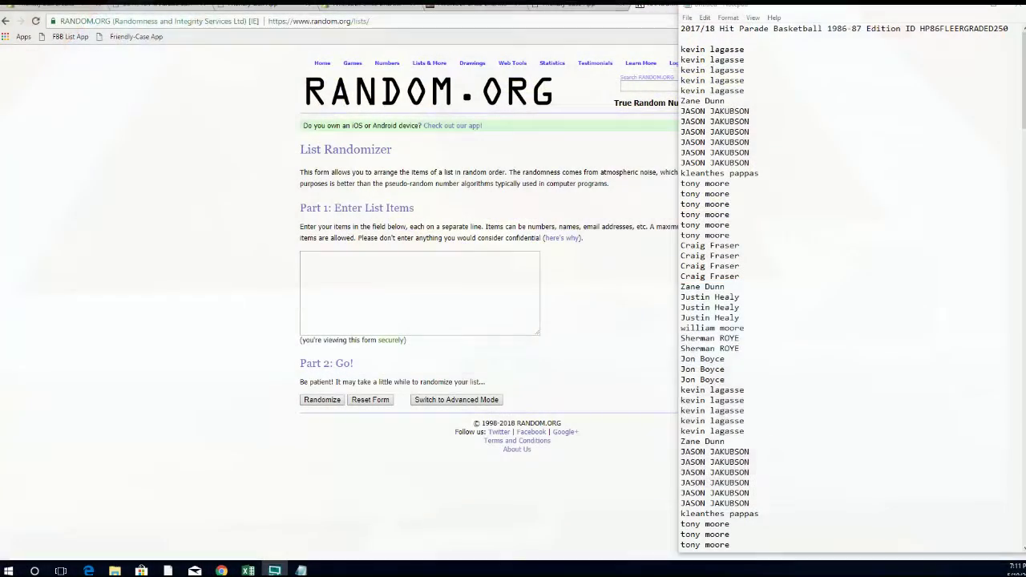
# Copy the block of repeated owner names from Notepad for the List Randomizer.
pyautogui.moveTo(682, 50)
pyautogui.mouseDown()
pyautogui.moveTo(770, 553)
pyautogui.moveTo(795, 563)
pyautogui.moveTo(762, 406)
pyautogui.mouseUp()
pyautogui.rightClick(732, 363)
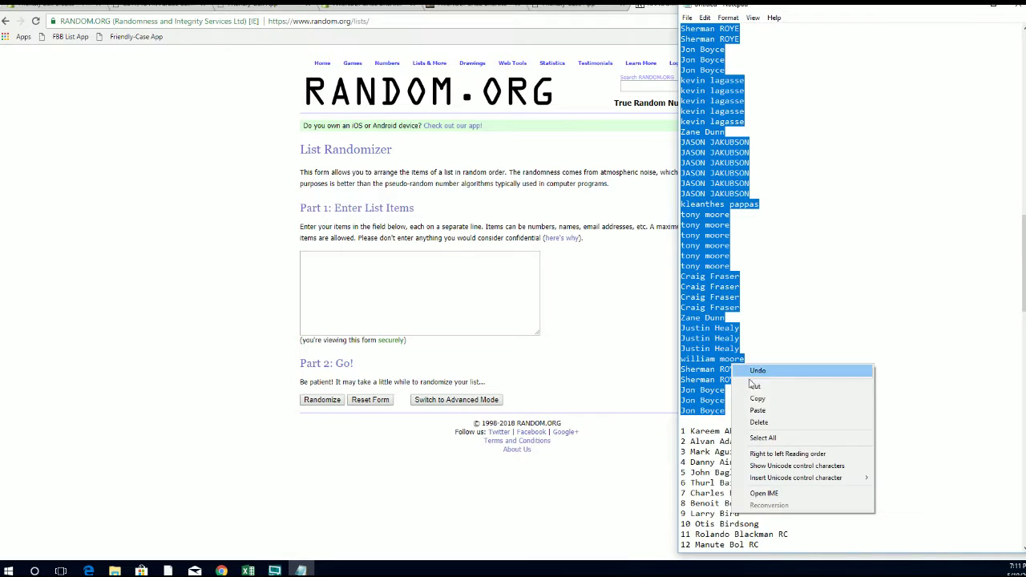
pyautogui.click(769, 399)
pyautogui.click(398, 291)
# Paste the 132 owner names into the randomizer, randomize them, and reshuffle twice.
pyautogui.hotkey('ctrl', 'v')
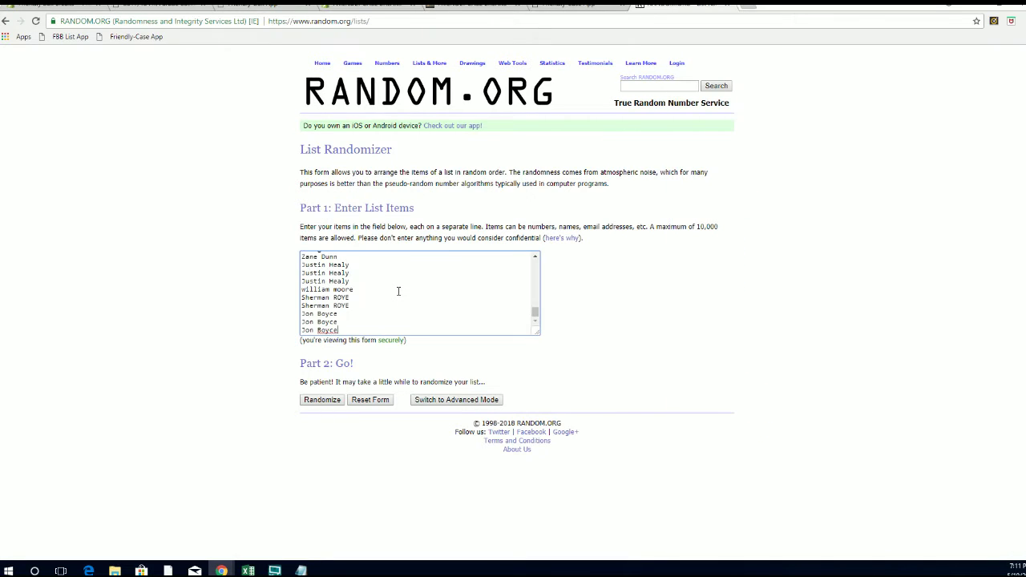
pyautogui.click(321, 400)
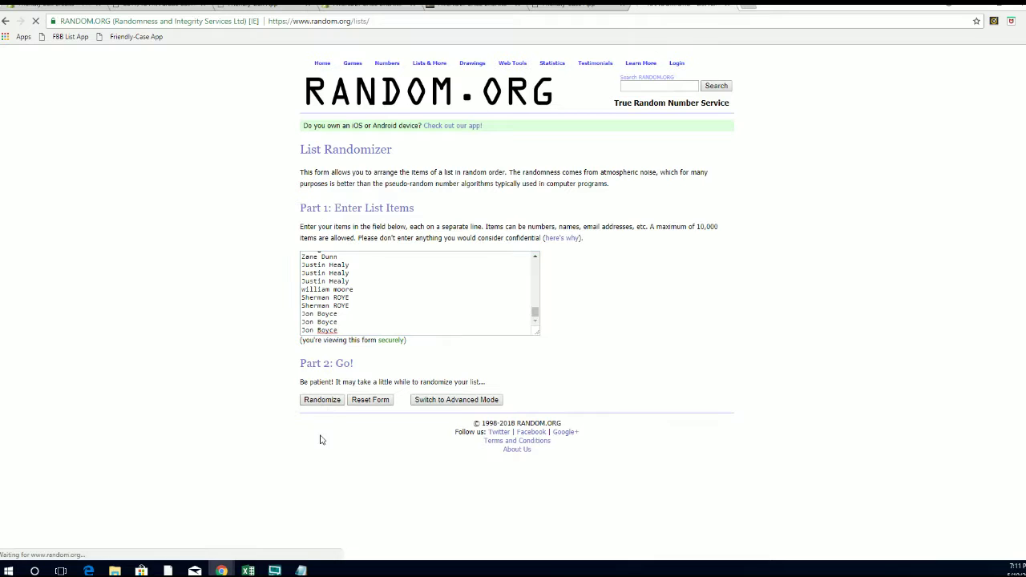
pyautogui.scroll(-11, 326, 389)
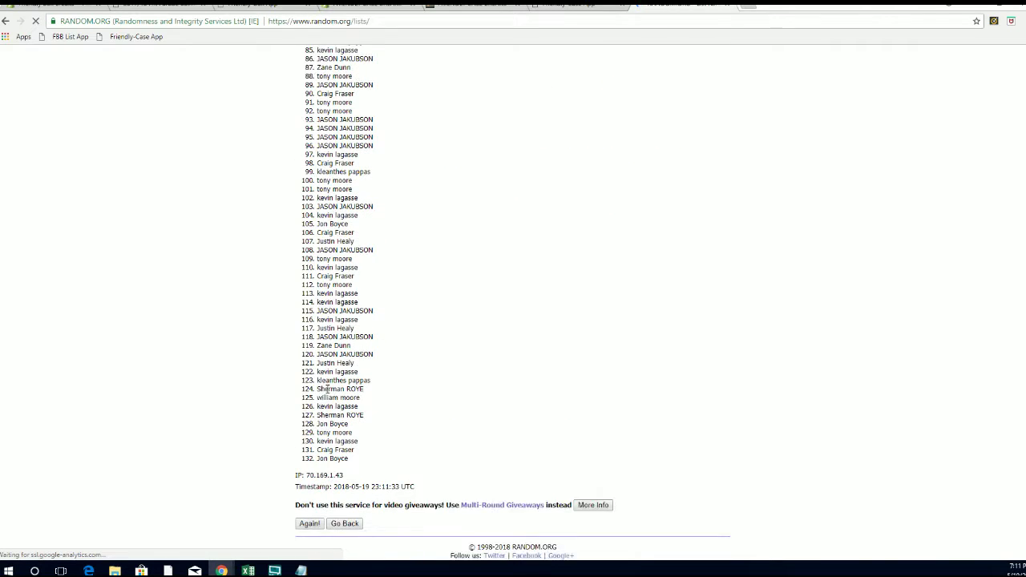
pyautogui.click(313, 493)
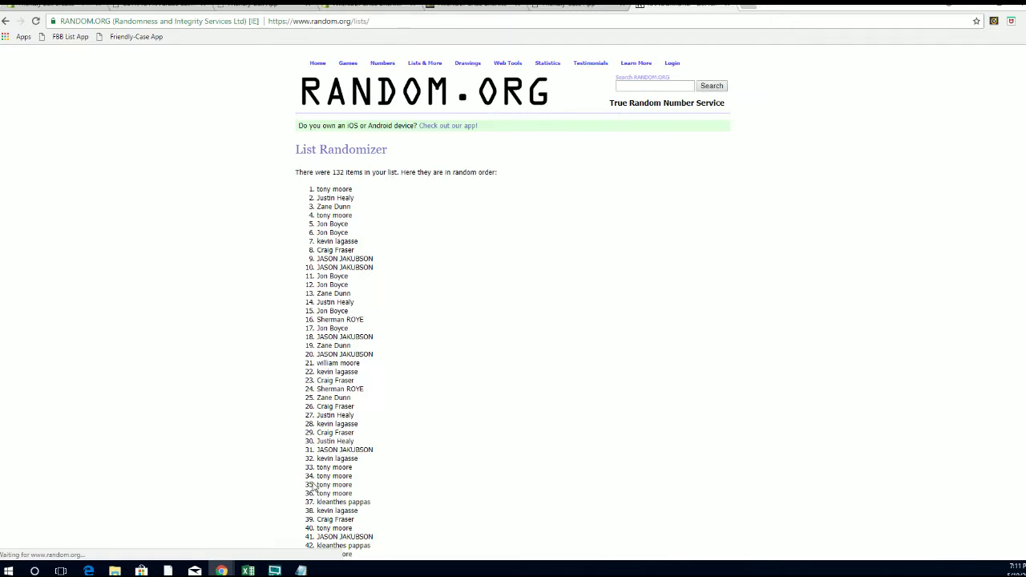
pyautogui.scroll(-10, 311, 486)
pyautogui.scroll(-2, 315, 451)
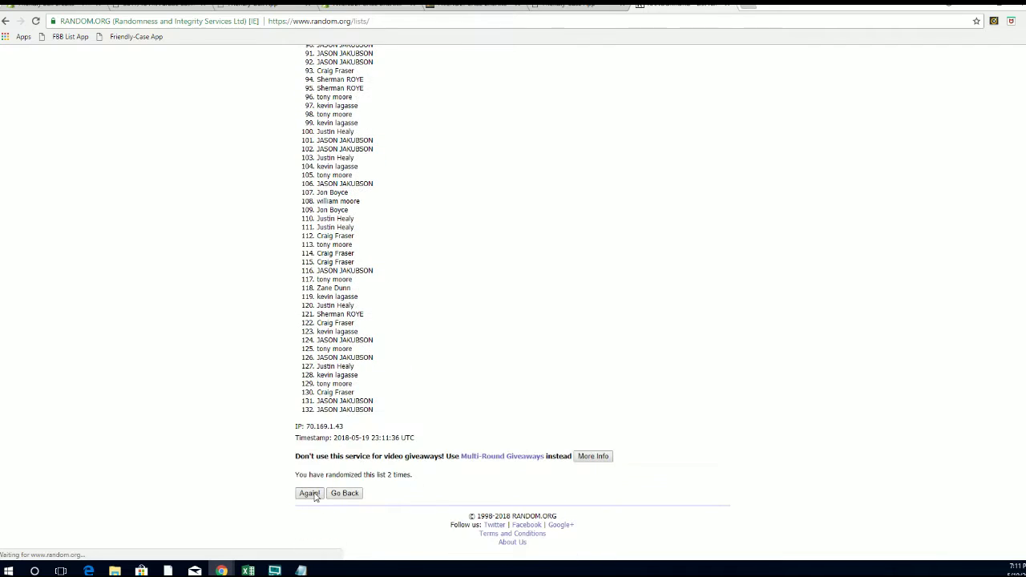
pyautogui.click(313, 491)
pyautogui.scroll(-5, 315, 469)
pyautogui.scroll(-7, 315, 469)
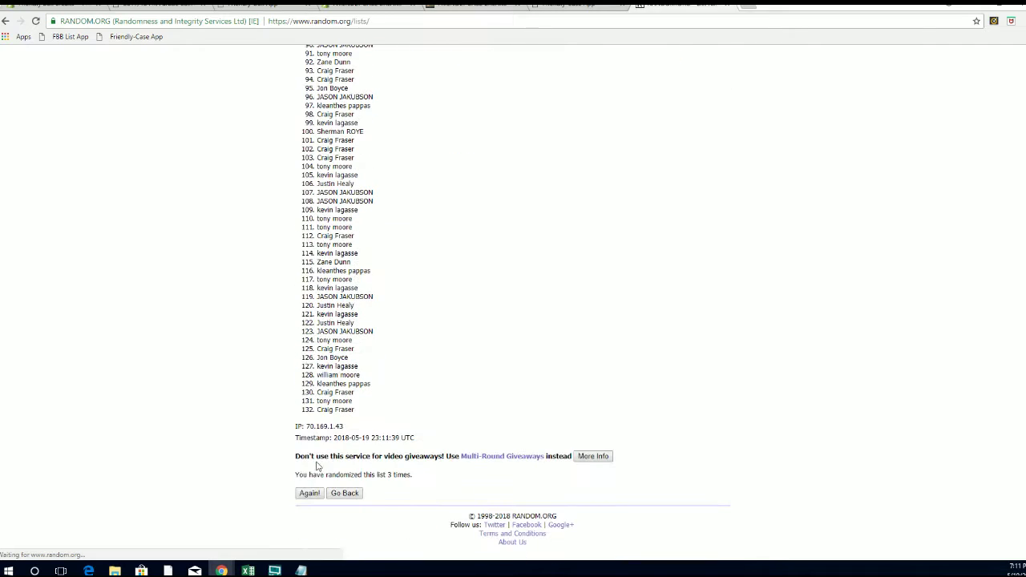
pyautogui.click(309, 493)
pyautogui.scroll(-10, 313, 493)
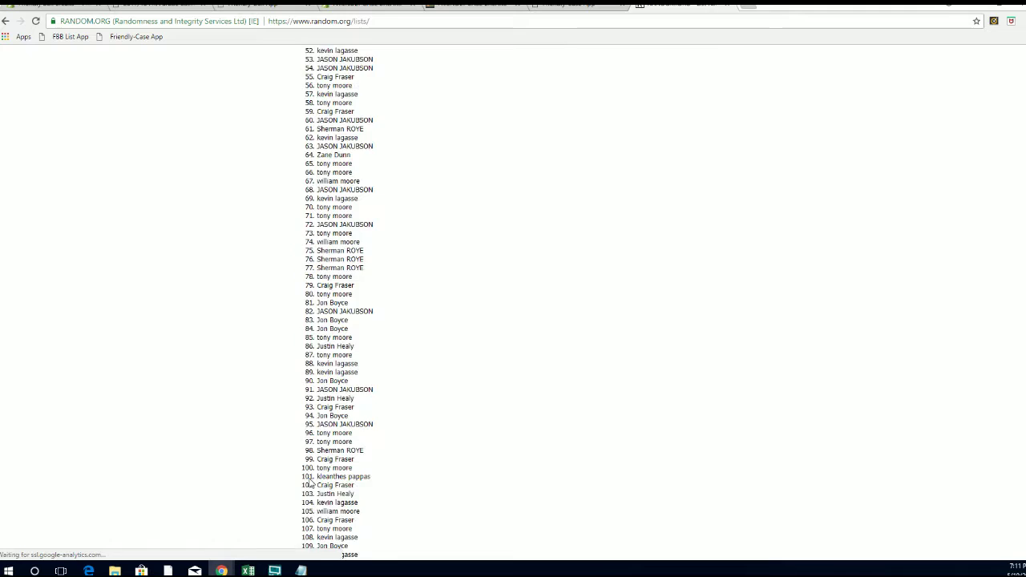
pyautogui.click(313, 495)
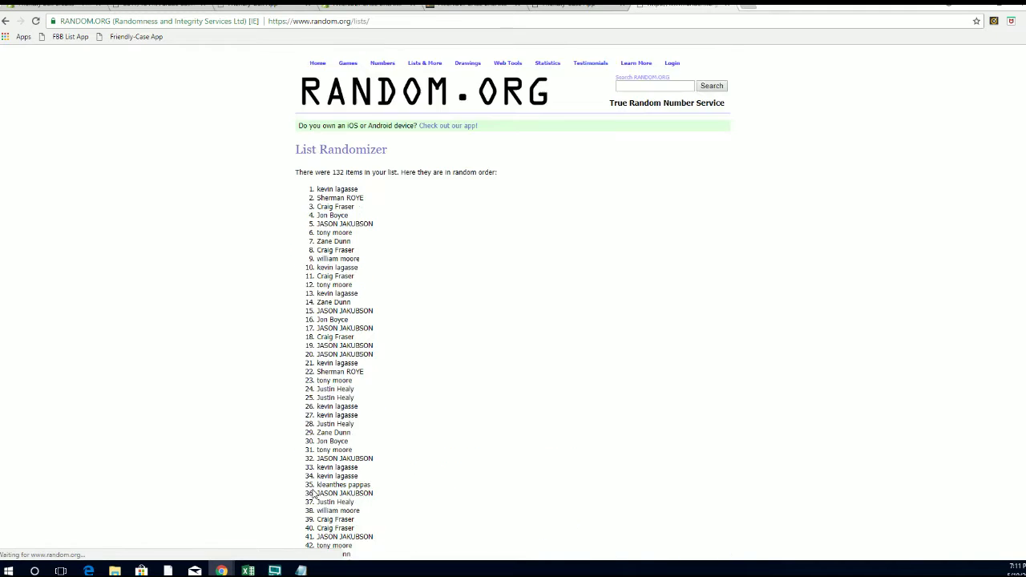
pyautogui.scroll(-8, 313, 489)
pyautogui.scroll(-5, 313, 491)
pyautogui.click(308, 495)
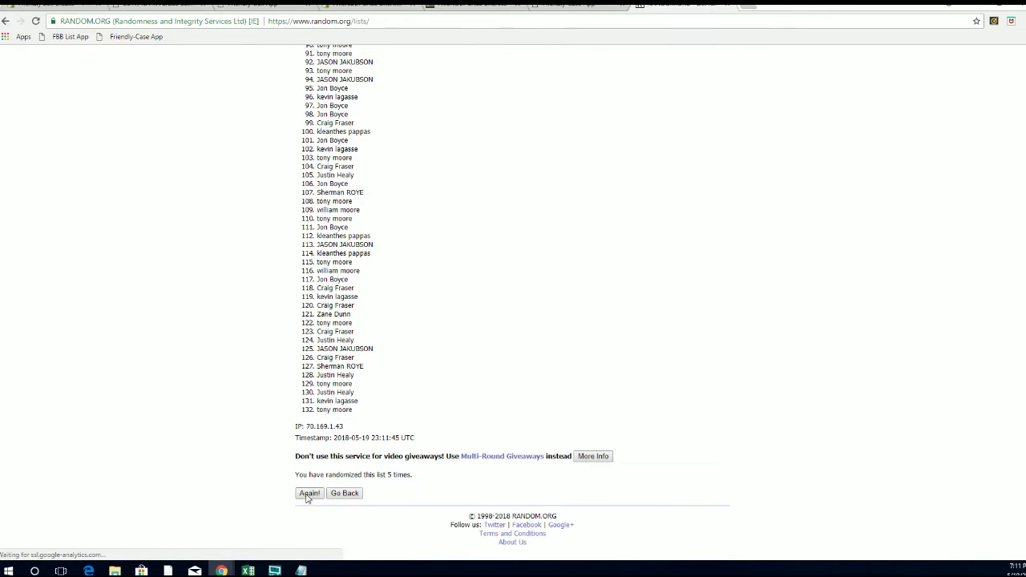
pyautogui.scroll(-10, 309, 497)
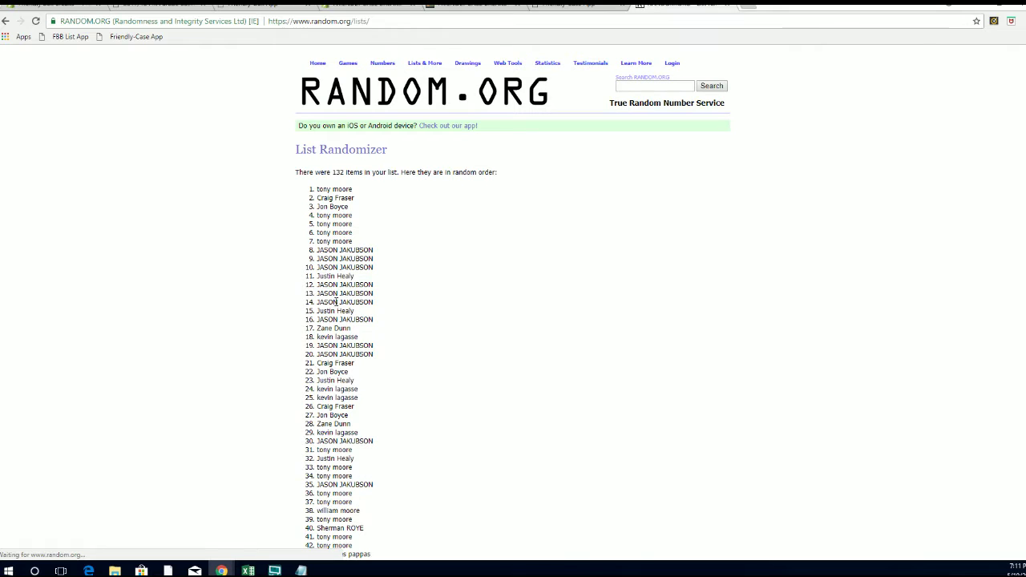
pyautogui.scroll(-11, 335, 302)
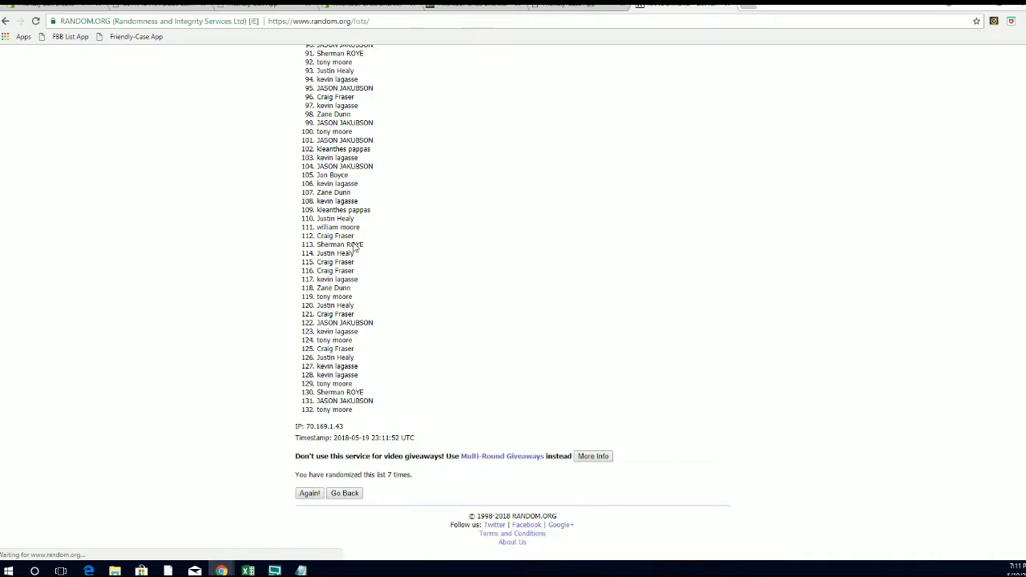
pyautogui.scroll(10, 355, 248)
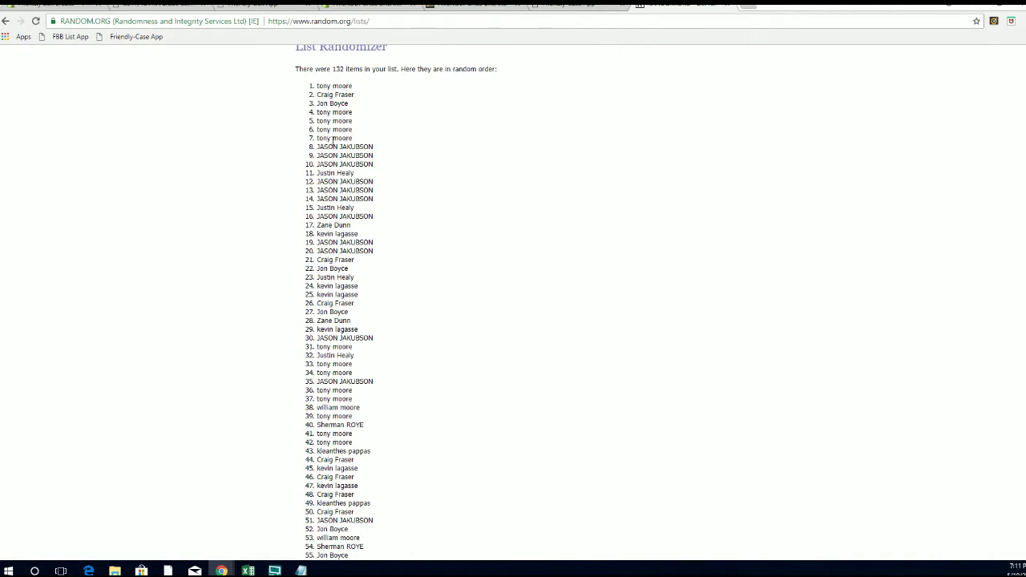
# Select and copy all 132 randomized owner names from the results list.
pyautogui.moveTo(319, 85); pyautogui.dragTo(377, 185)
pyautogui.scroll(-1, 377, 184)
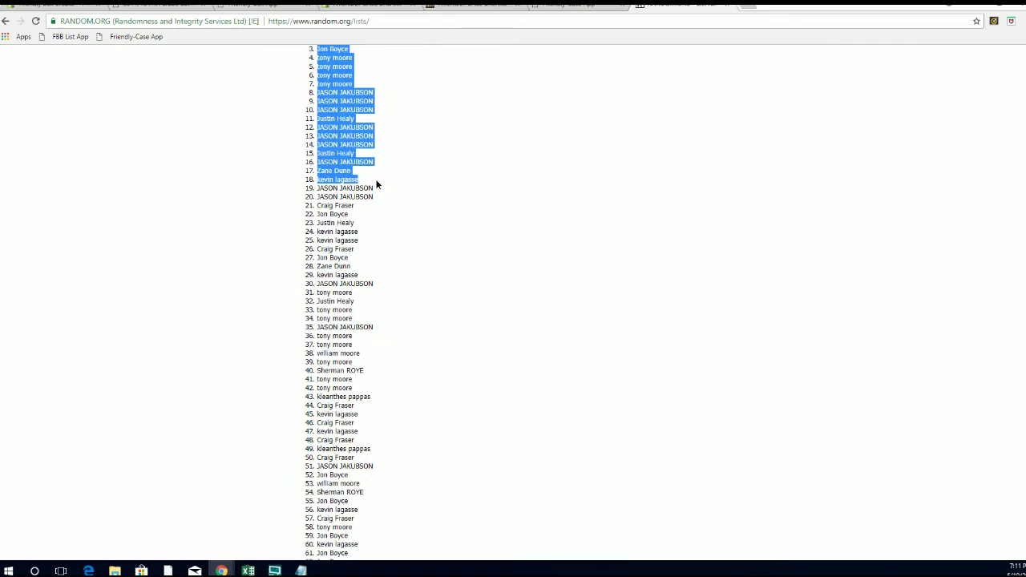
pyautogui.scroll(2, 392, 194)
pyautogui.moveTo(313, 183)
pyautogui.mouseDown()
pyautogui.moveTo(369, 256)
pyautogui.moveTo(389, 459)
pyautogui.mouseUp()
pyautogui.scroll(-10, 365, 258)
pyautogui.scroll(-9, 363, 259)
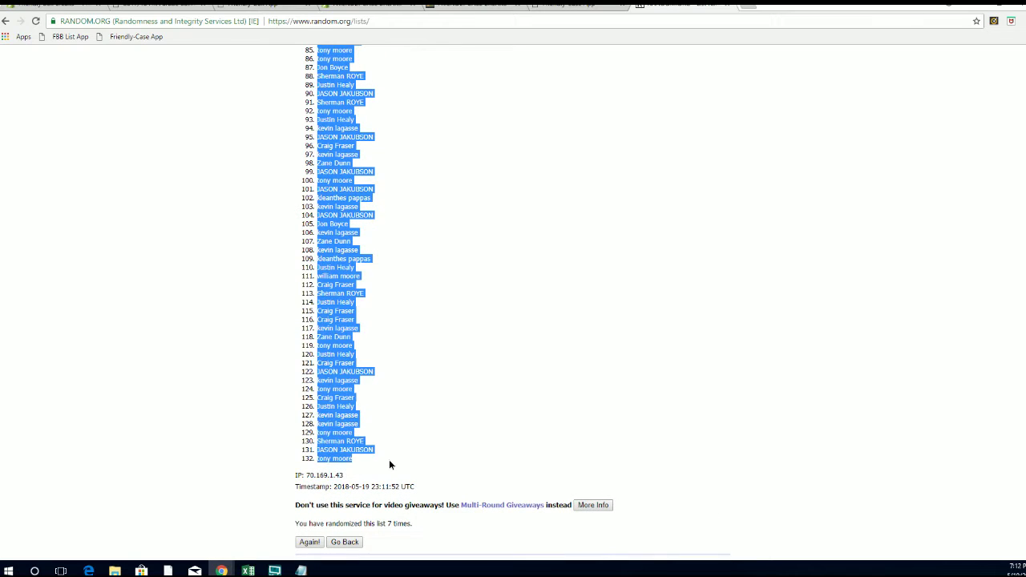
pyautogui.rightClick(367, 348)
pyautogui.click(401, 359)
# Paste the randomized owners into Excel's Owners column starting at B2.
pyautogui.click(248, 570)
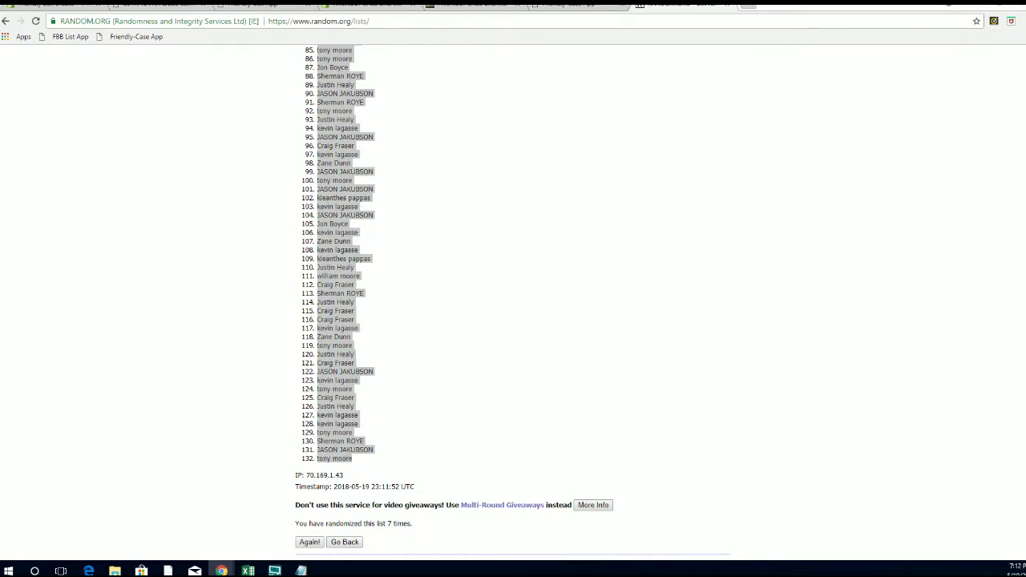
pyautogui.click(209, 307)
pyautogui.click(181, 133)
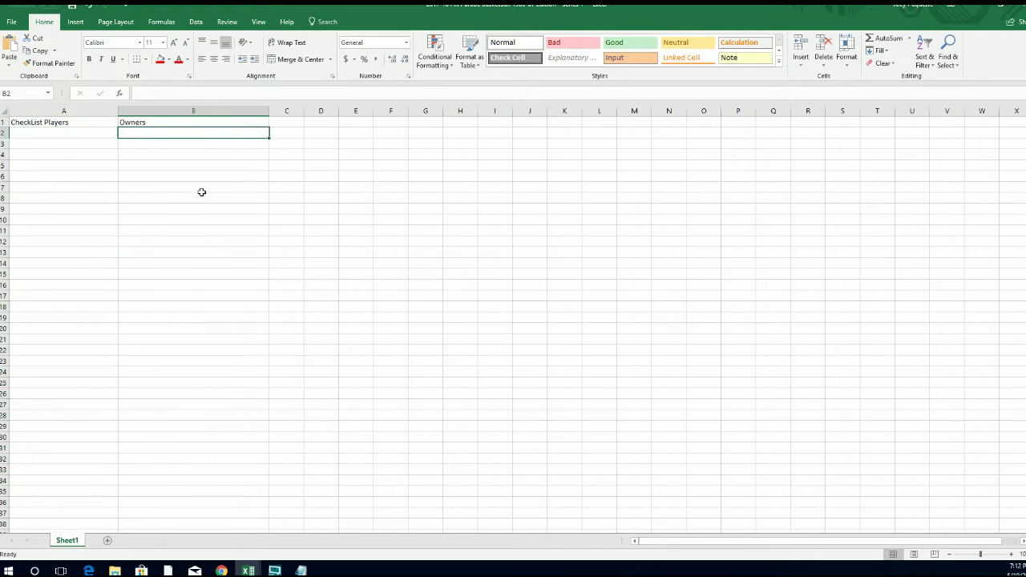
pyautogui.hotkey('ctrl', 'v')
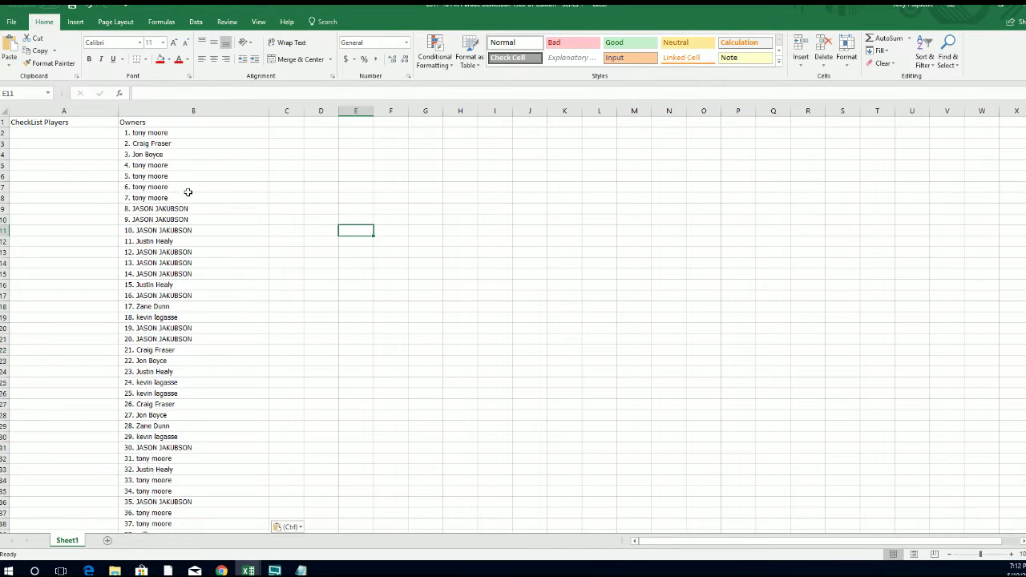
pyautogui.click(85, 133)
# Return to RANDOM.ORG and open a fresh, empty List Randomizer form.
pyautogui.click(962, 8)
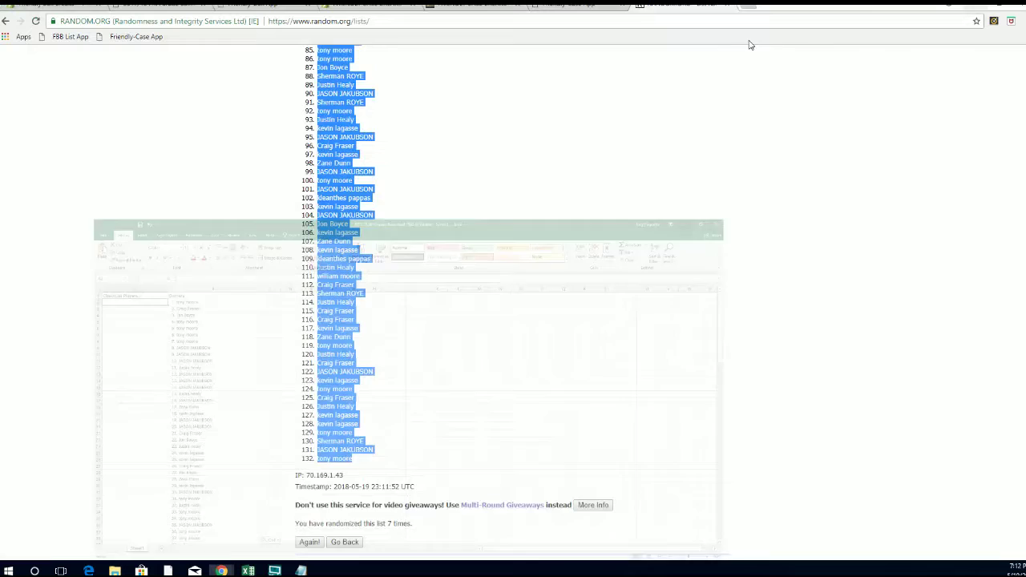
pyautogui.scroll(15, 476, 87)
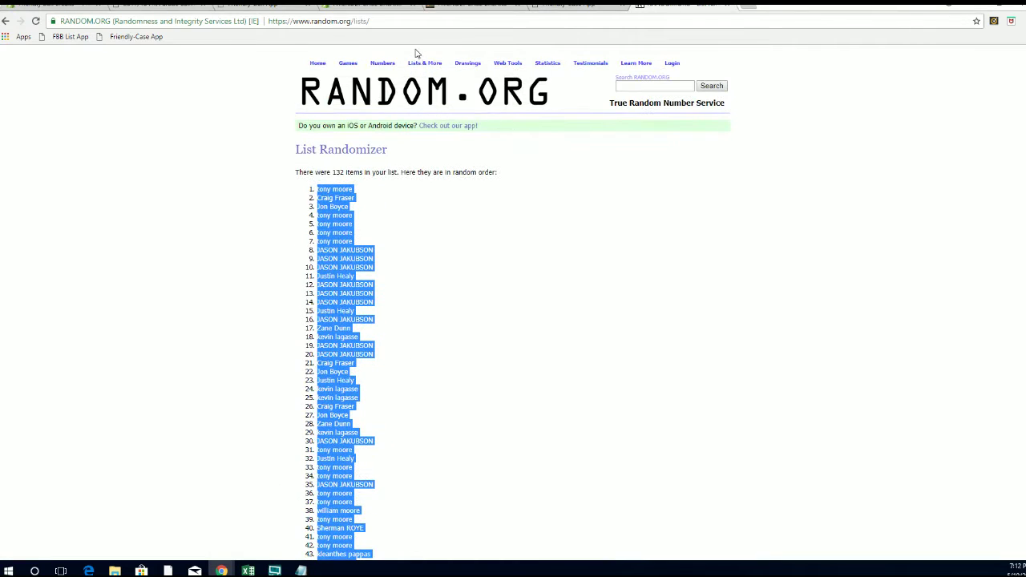
pyautogui.click(428, 75)
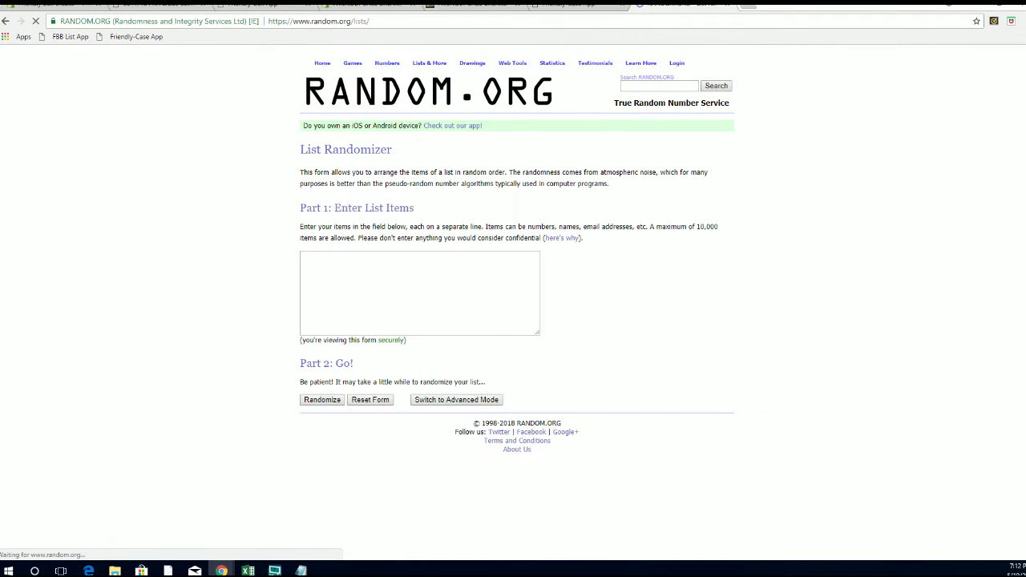
# Copy the numbered player checklist through 132 Checklist from Notepad and paste it in.
pyautogui.click(301, 571)
pyautogui.scroll(-4, 684, 322)
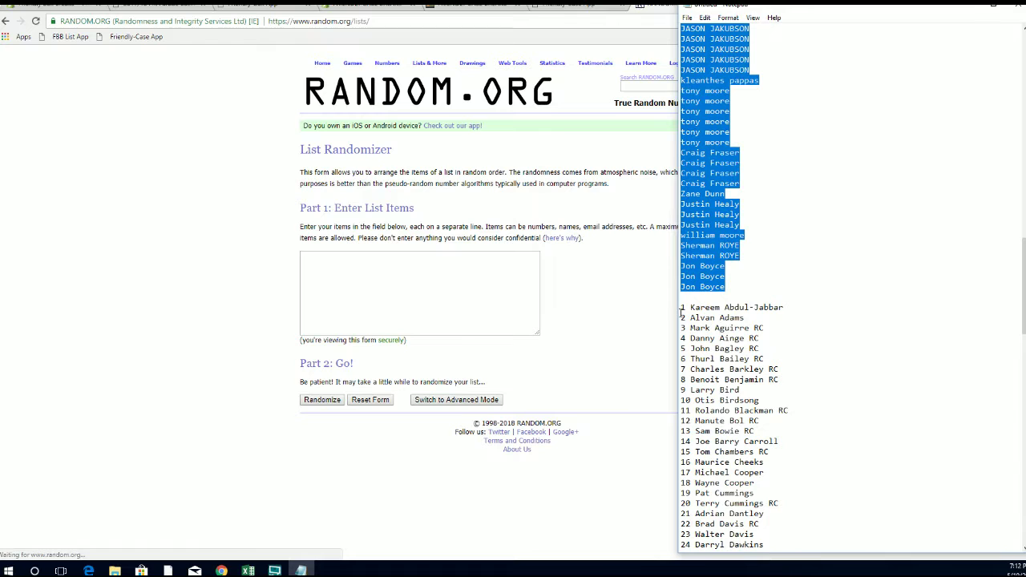
pyautogui.moveTo(681, 313)
pyautogui.mouseDown()
pyautogui.moveTo(812, 571)
pyautogui.moveTo(812, 510)
pyautogui.moveTo(811, 523)
pyautogui.mouseUp()
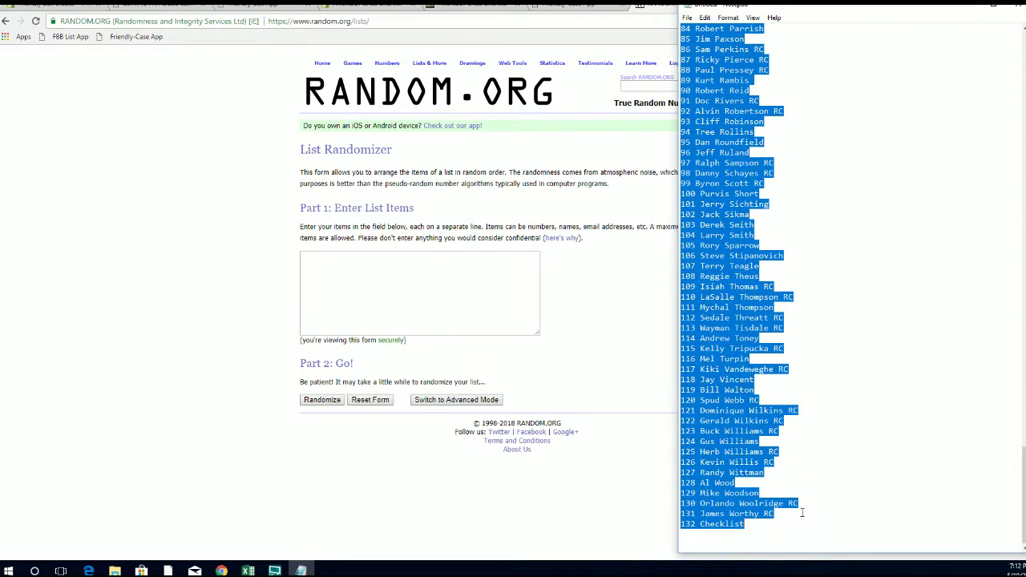
pyautogui.rightClick(752, 279)
pyautogui.click(774, 314)
pyautogui.click(437, 267)
pyautogui.hotkey('ctrl', 'v')
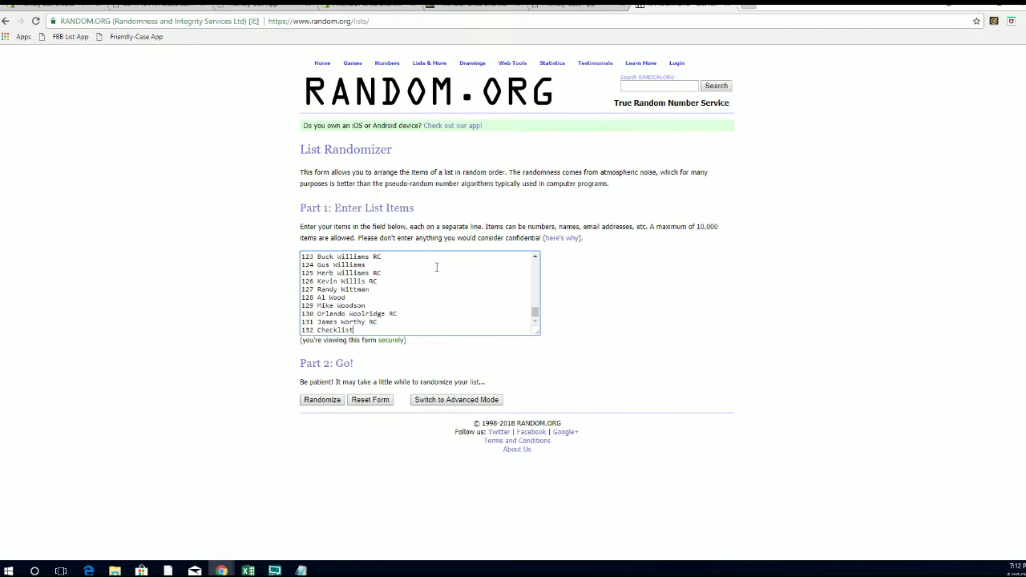
# Randomize the 132-player checklist and reshuffle it five more times, ending with 103 Derek Smith first.
pyautogui.click(329, 399)
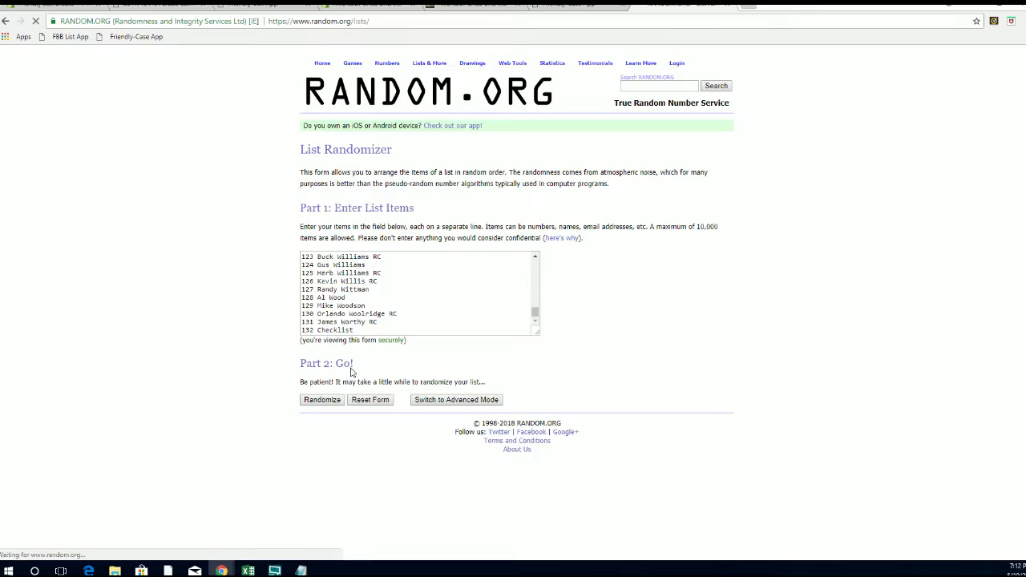
pyautogui.scroll(-4, 374, 252)
pyautogui.scroll(-6, 375, 252)
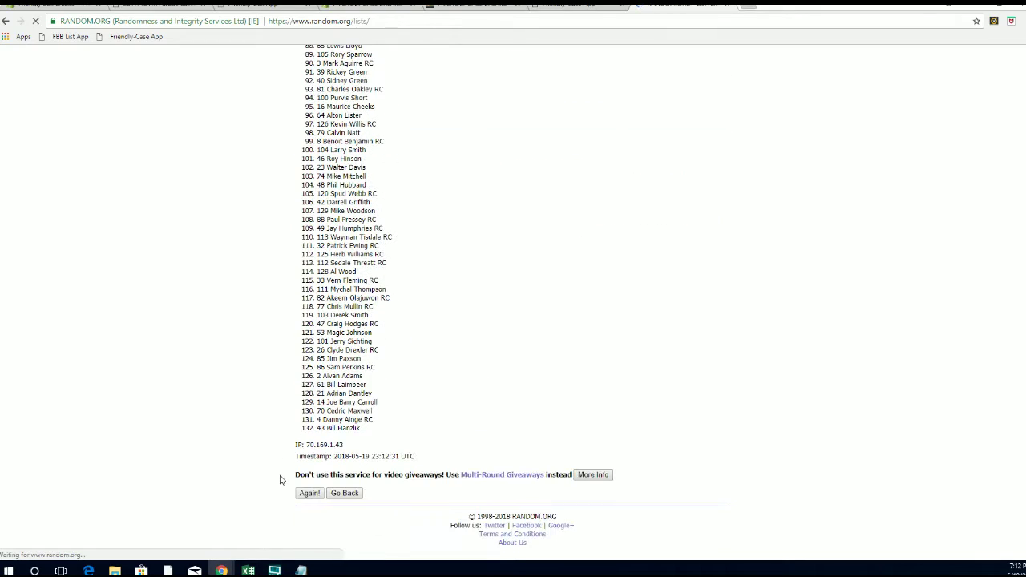
pyautogui.click(306, 494)
pyautogui.scroll(-10, 308, 494)
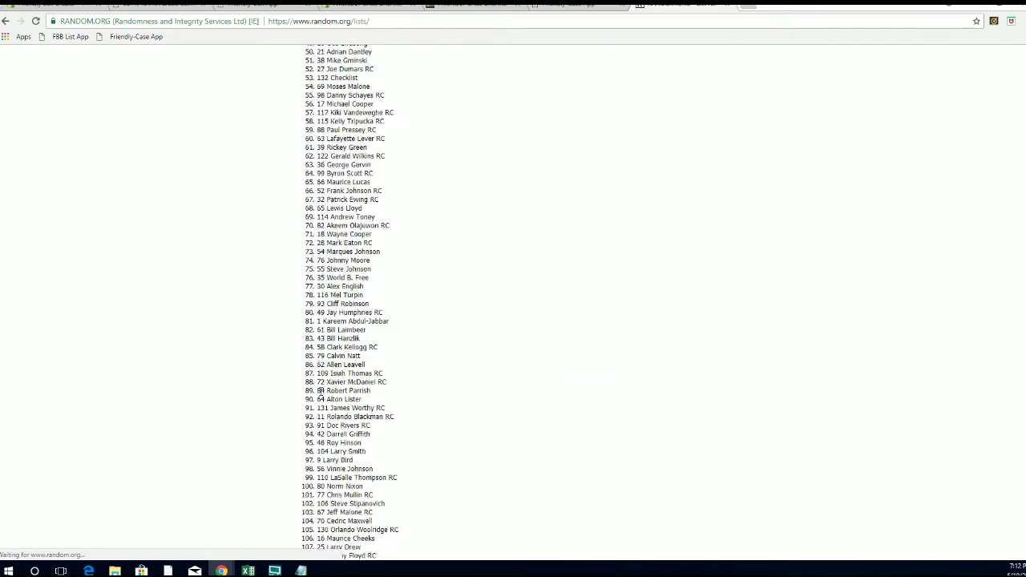
pyautogui.click(310, 494)
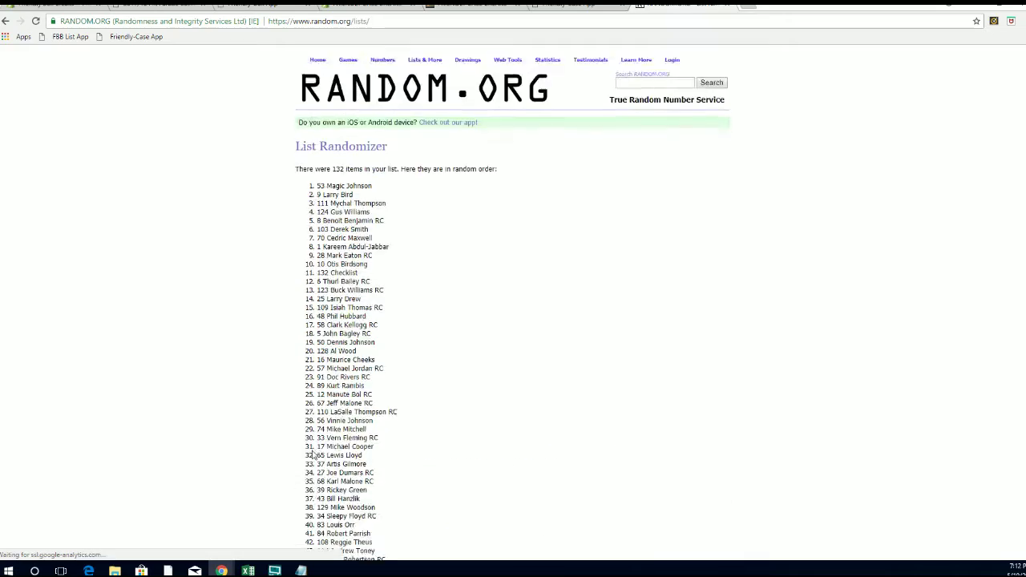
pyautogui.scroll(-10, 311, 493)
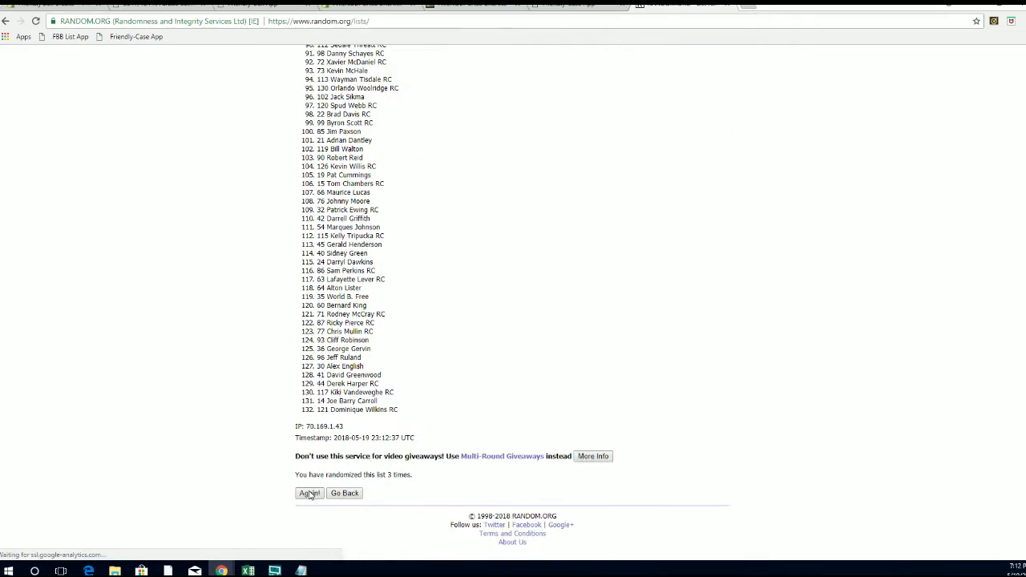
pyautogui.click(311, 494)
pyautogui.scroll(-10, 313, 465)
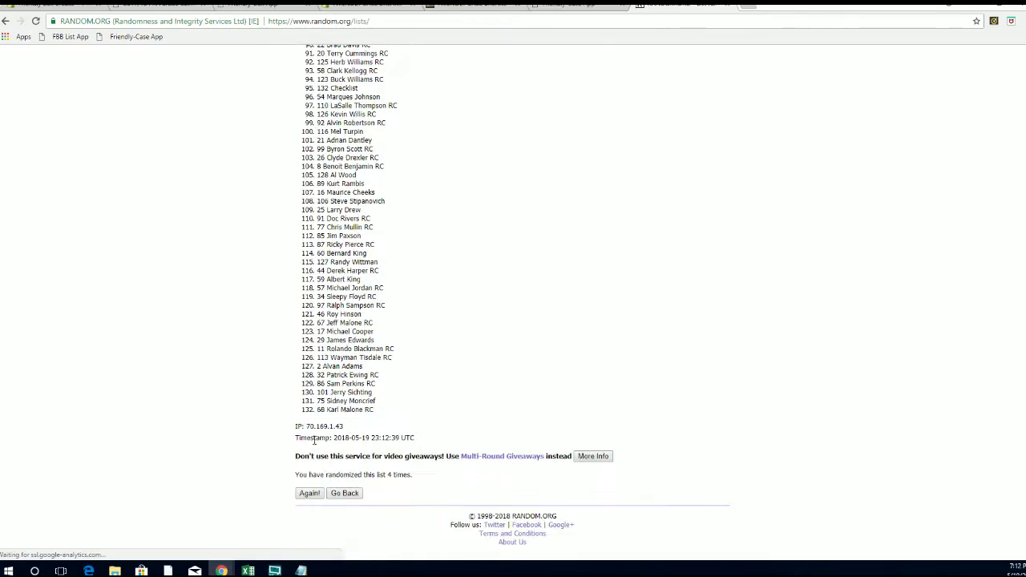
pyautogui.click(311, 493)
pyautogui.scroll(-10, 317, 446)
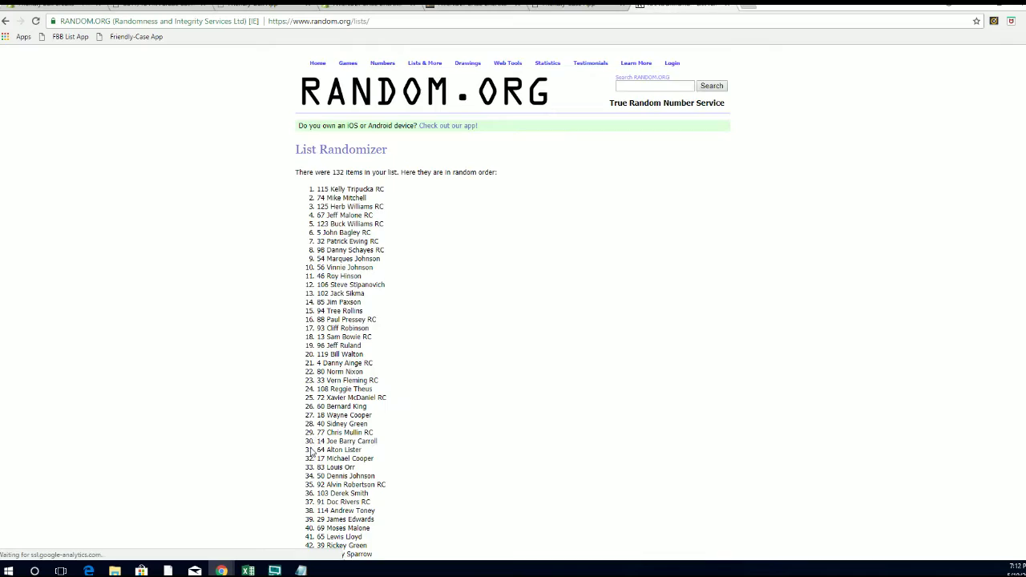
pyautogui.scroll(-10, 311, 451)
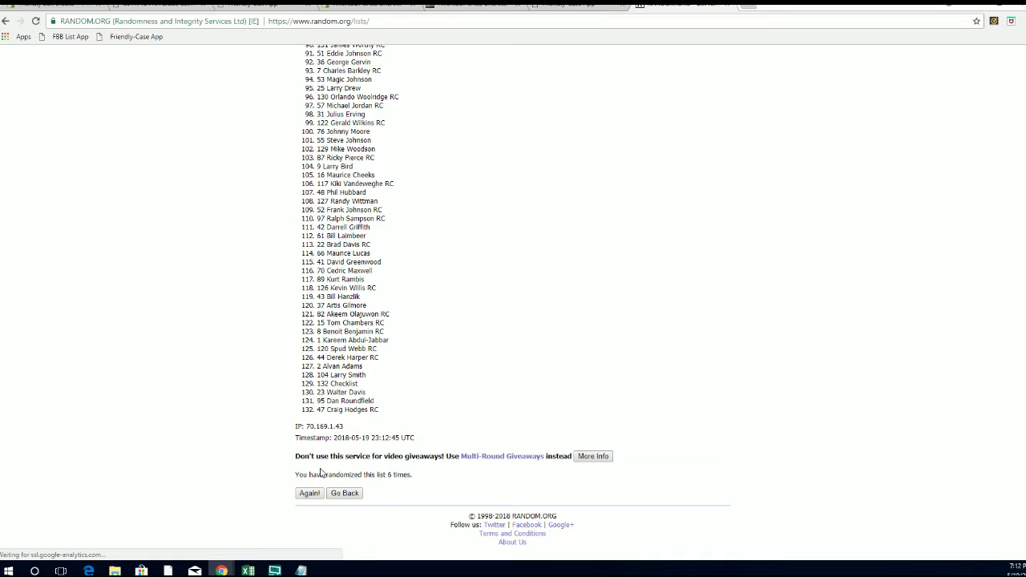
pyautogui.click(307, 494)
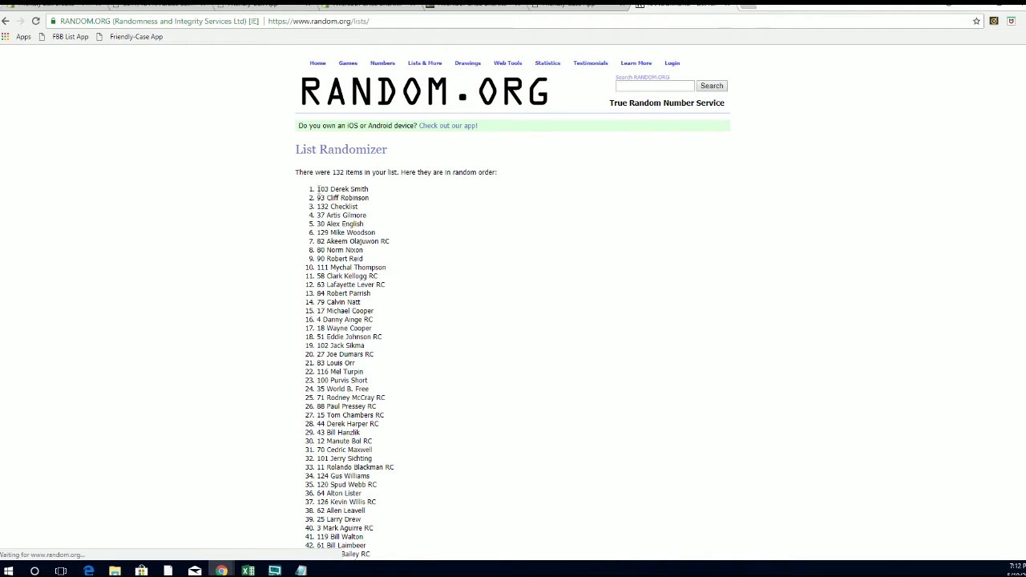
# Copy all 132 shuffled player entries, through 23 Walter Davis, and return to Excel.
pyautogui.moveTo(318, 189)
pyautogui.mouseDown()
pyautogui.moveTo(386, 258)
pyautogui.moveTo(403, 408)
pyautogui.mouseUp()
pyautogui.scroll(-3, 385, 258)
pyautogui.scroll(-7, 385, 260)
pyautogui.scroll(-2, 386, 257)
pyautogui.rightClick(370, 323)
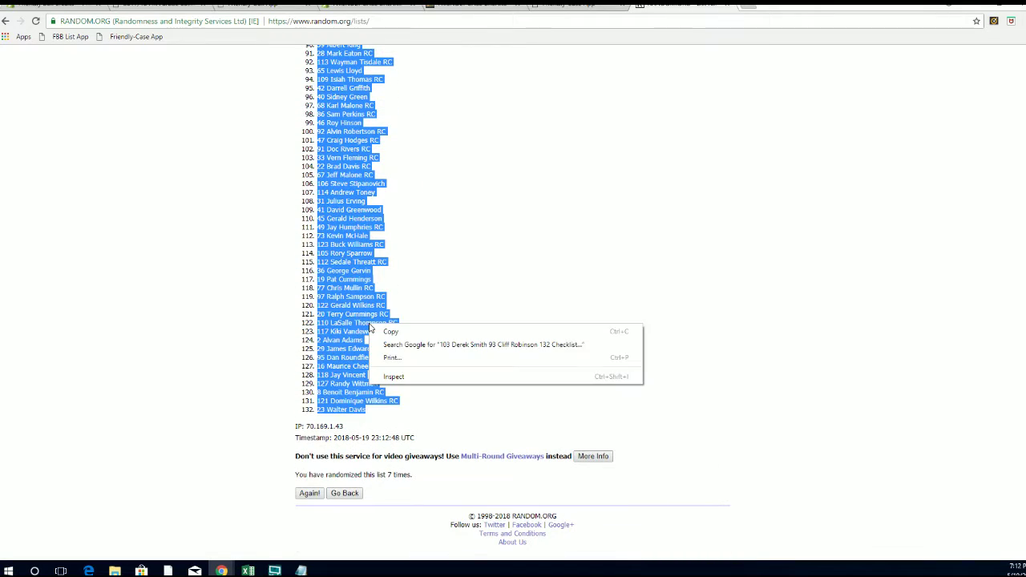
pyautogui.click(385, 330)
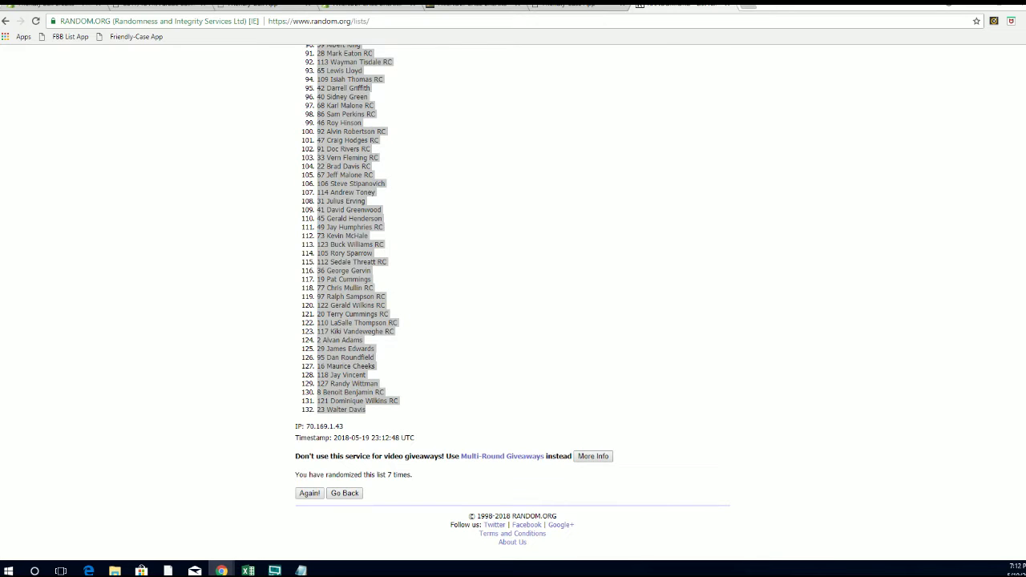
pyautogui.hotkey('alt', 'Tab')
# Paste the randomized players into the CheckList Players column starting at A2.
pyautogui.click(99, 136)
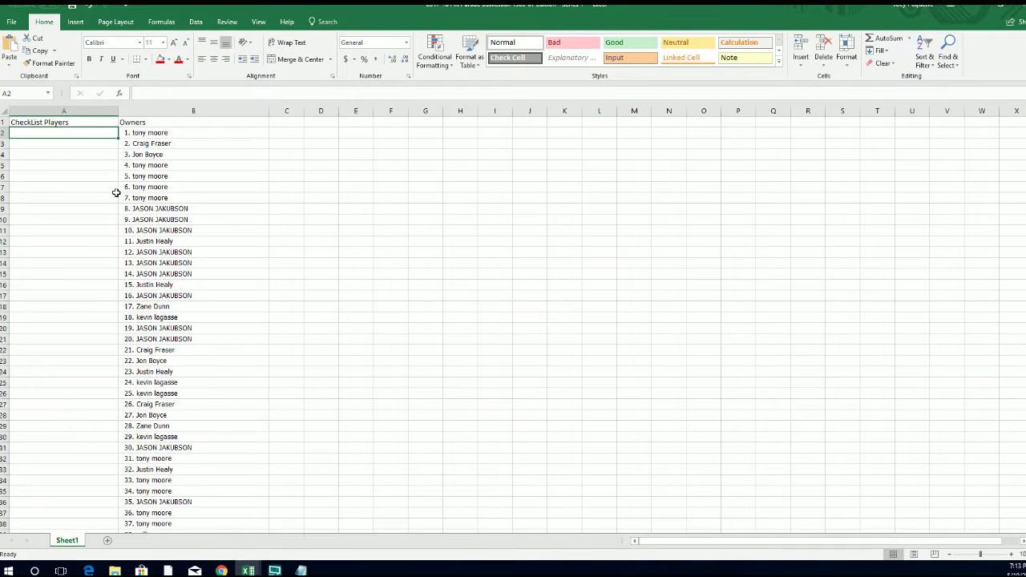
pyautogui.hotkey('ctrl', 'v')
pyautogui.click(252, 202)
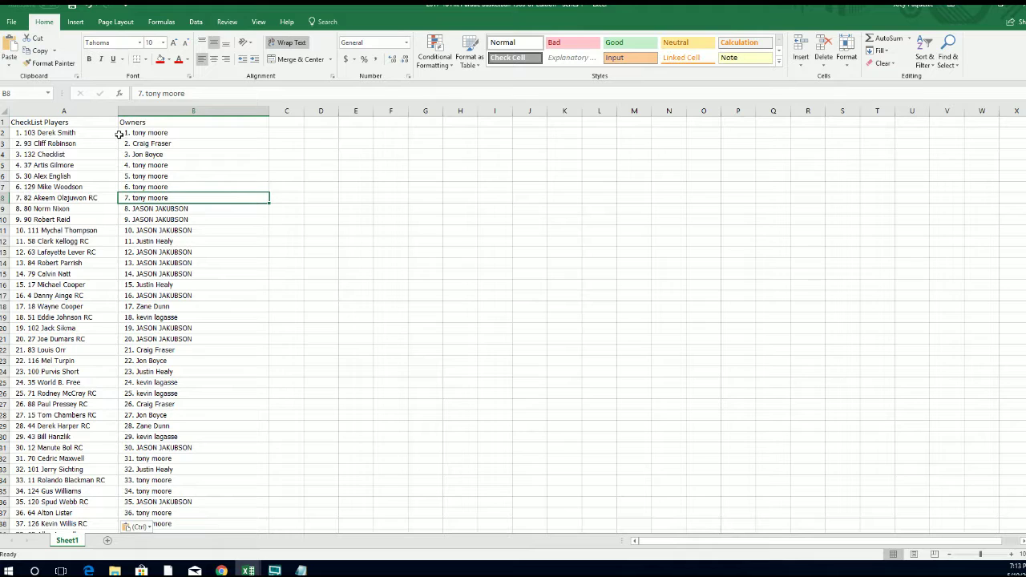
# Apply All Borders to every cell in columns A and B.
pyautogui.moveTo(87, 112); pyautogui.dragTo(192, 111)
pyautogui.click(146, 59)
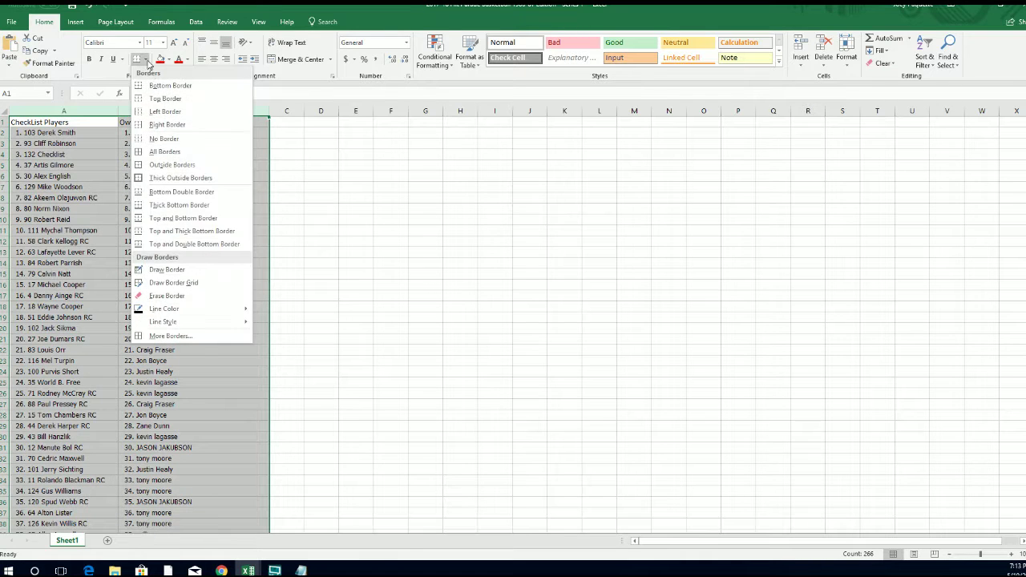
pyautogui.click(166, 151)
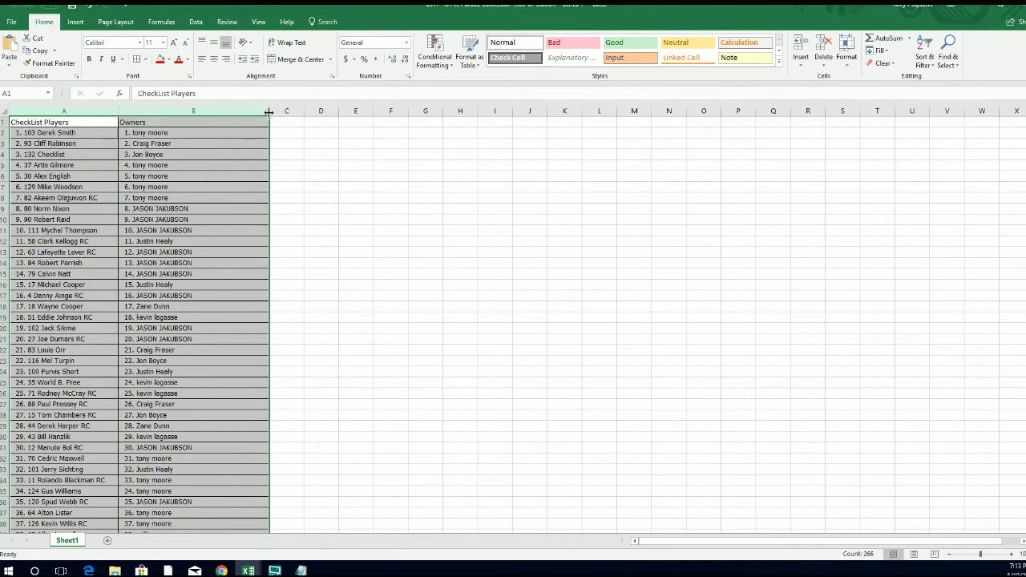
# Narrow column B to width 28.86 and zoom the sheet to about 400%.
pyautogui.moveTo(269, 111); pyautogui.dragTo(230, 111)
pyautogui.click(85, 133)
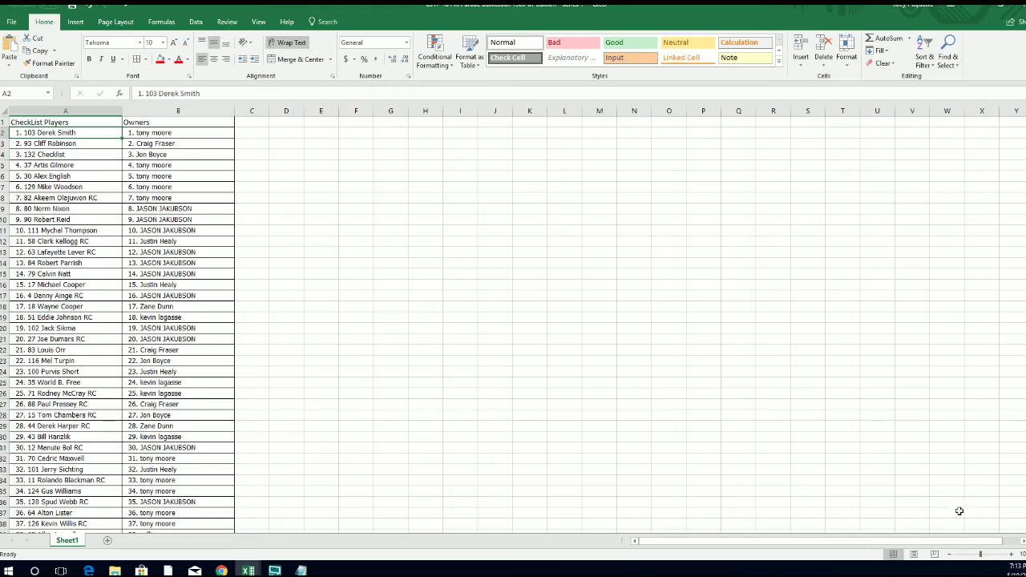
pyautogui.moveTo(979, 554); pyautogui.dragTo(1008, 554)
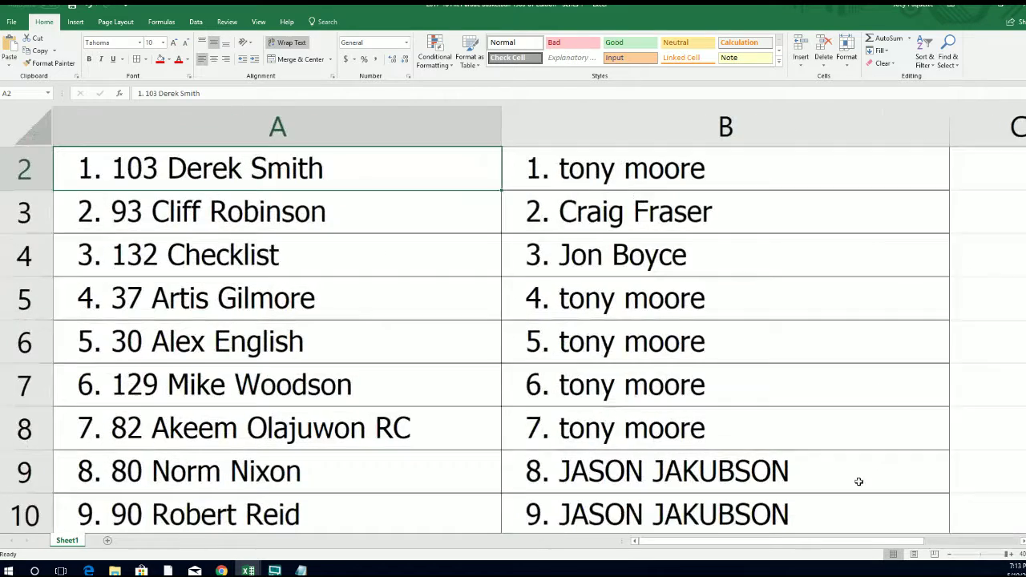
pyautogui.scroll(1, 44, 260)
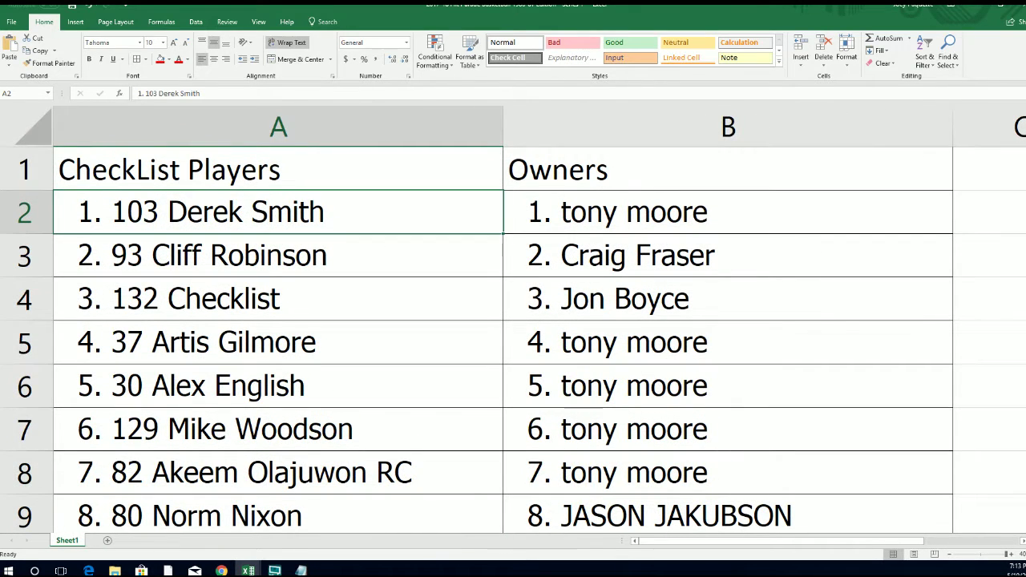
# Scroll down the sheet to review player–owner pairings through rows 50–58.
pyautogui.hotkey('alt', 'Tab')
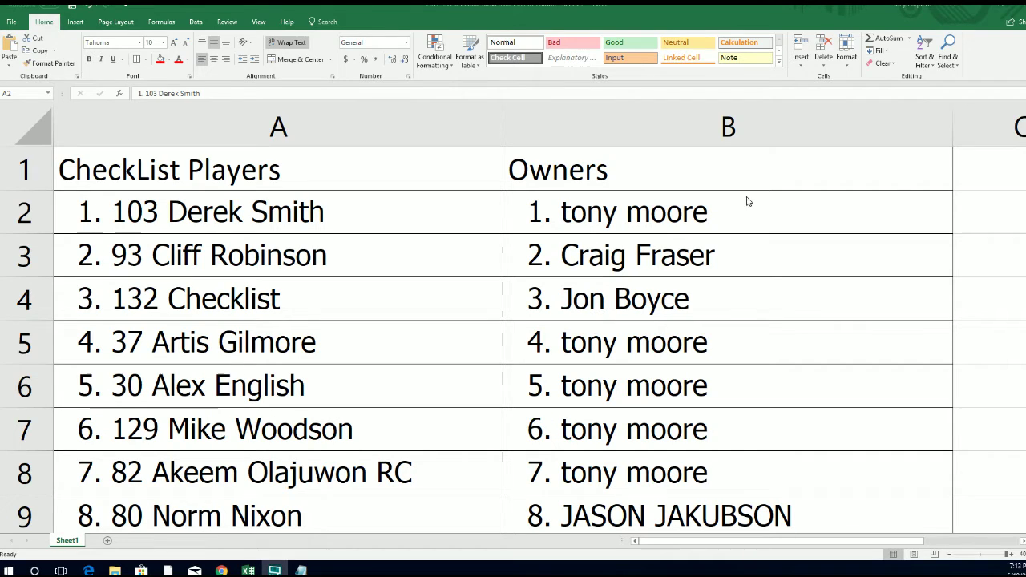
pyautogui.click(200, 212)
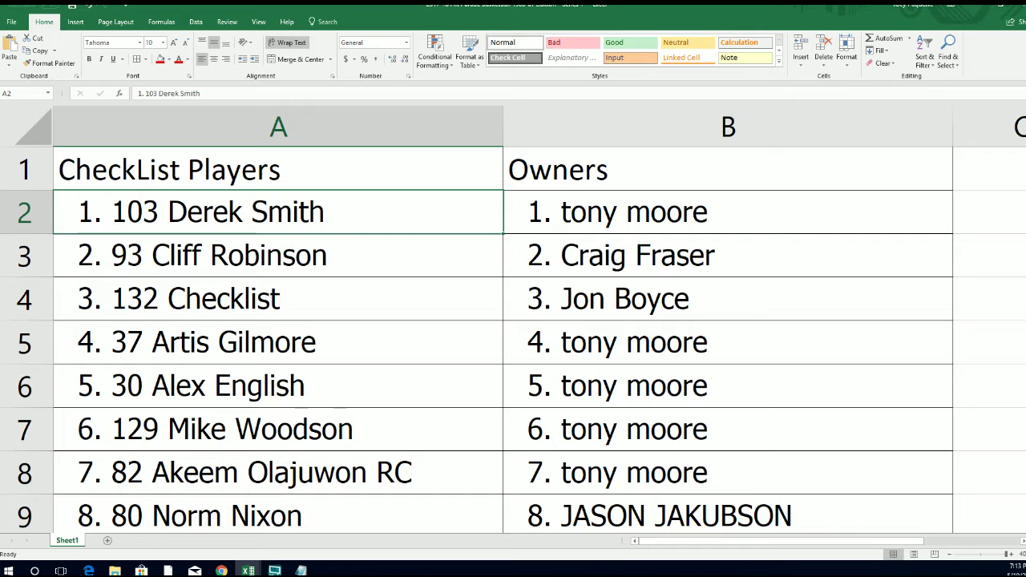
pyautogui.scroll(-2, 513, 341)
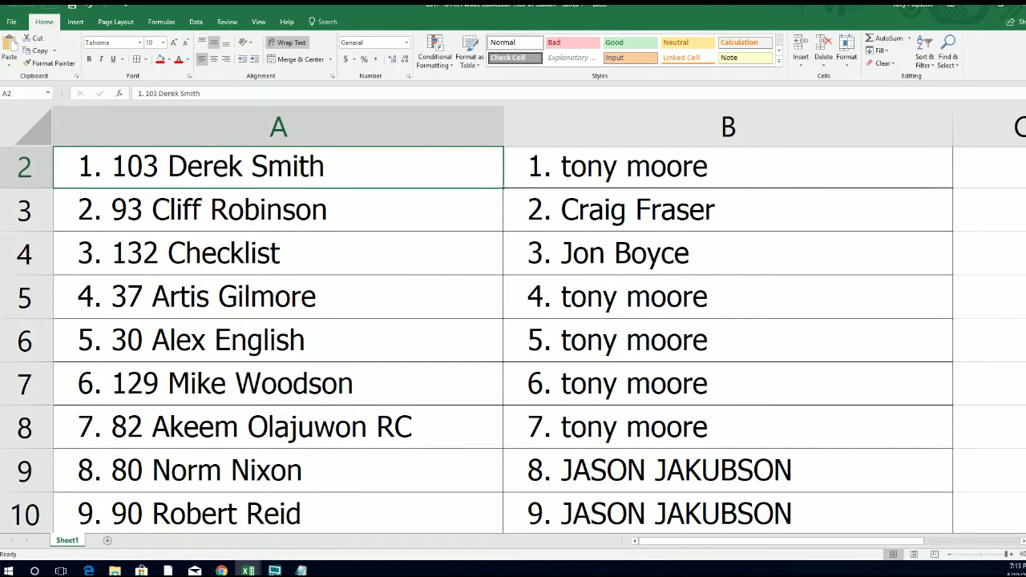
pyautogui.scroll(-3, 513, 341)
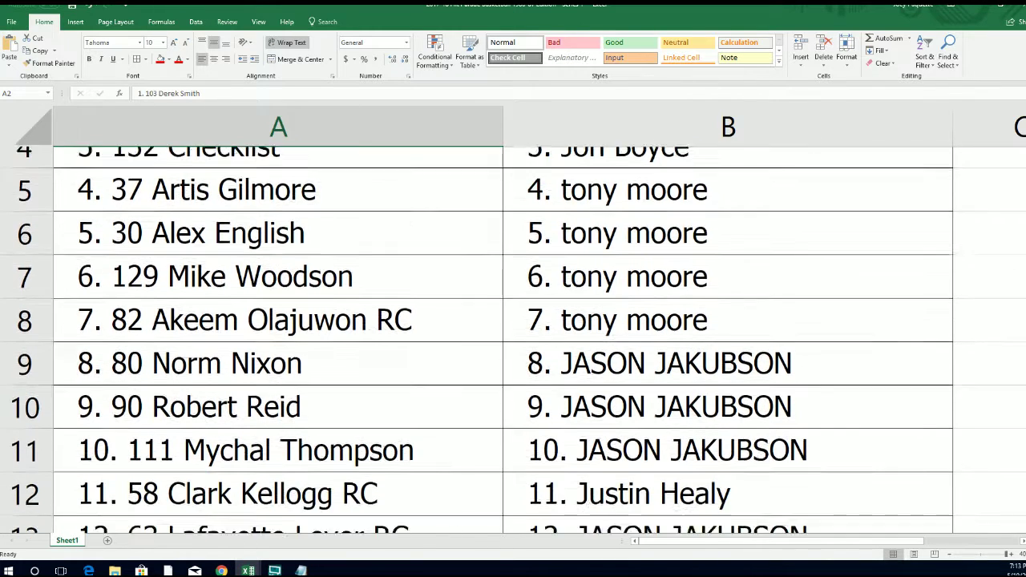
pyautogui.scroll(-1, 513, 340)
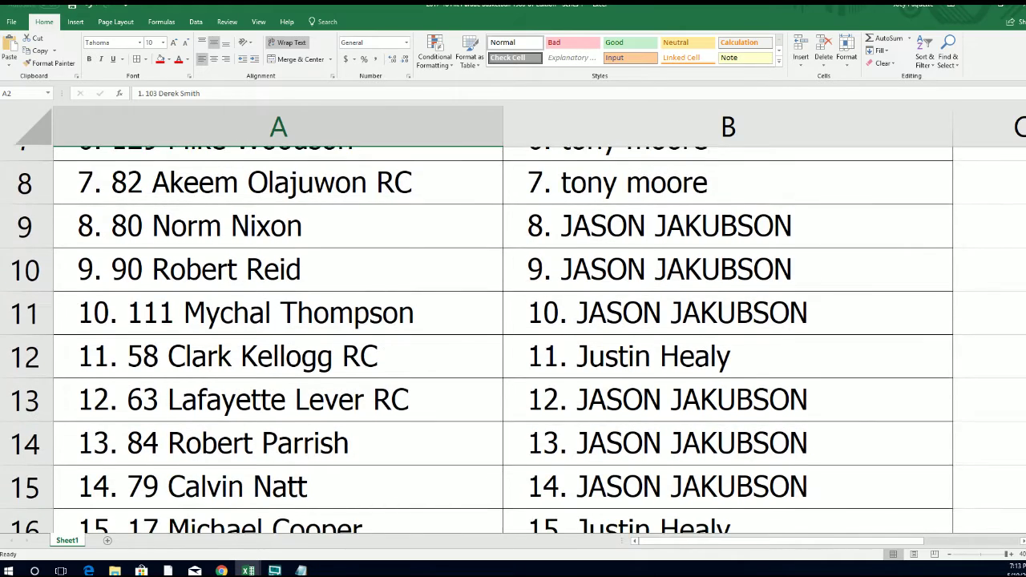
pyautogui.scroll(-3, 513, 341)
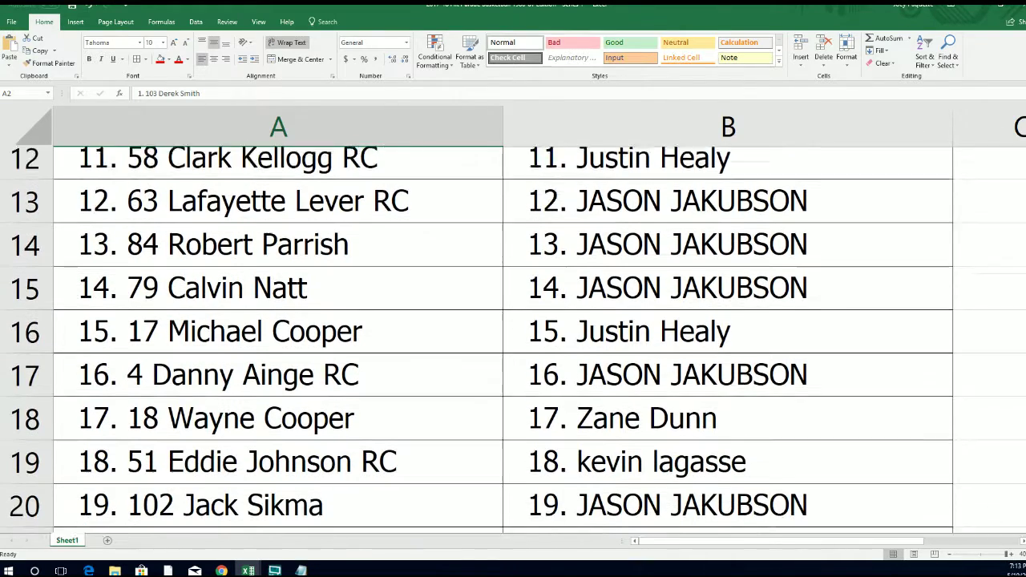
pyautogui.scroll(-3, 514, 341)
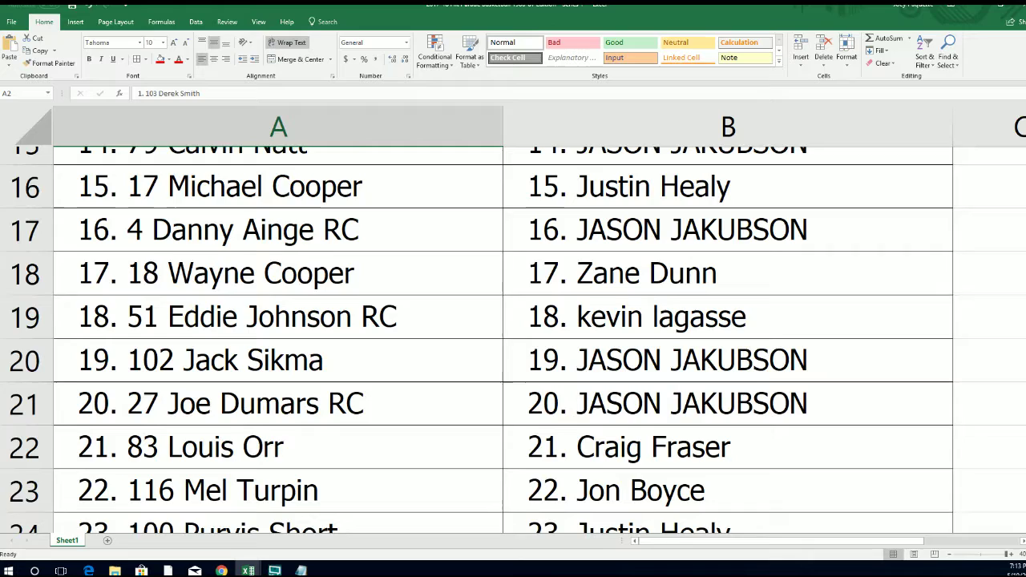
pyautogui.scroll(-3, 513, 341)
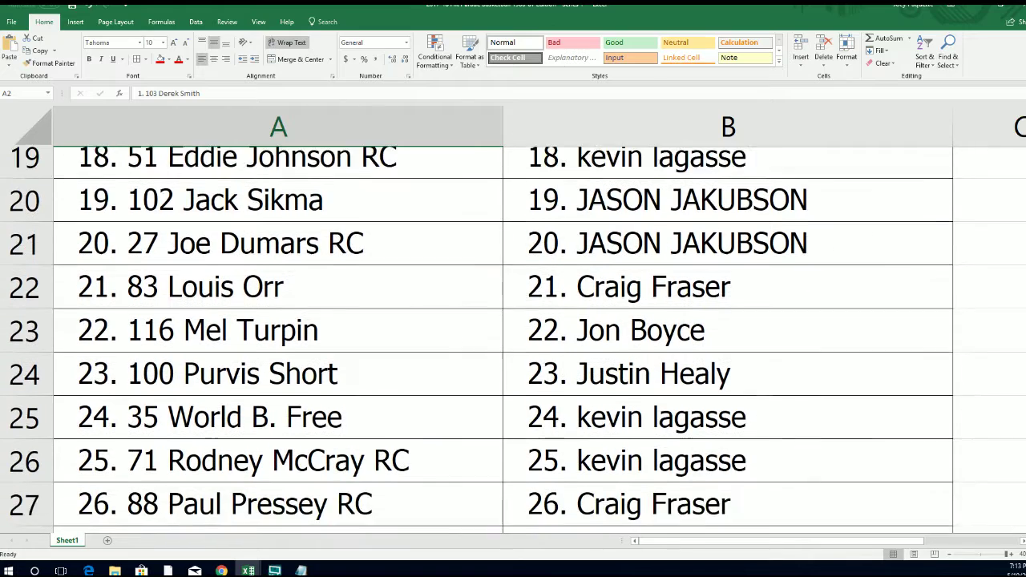
pyautogui.scroll(-3, 513, 341)
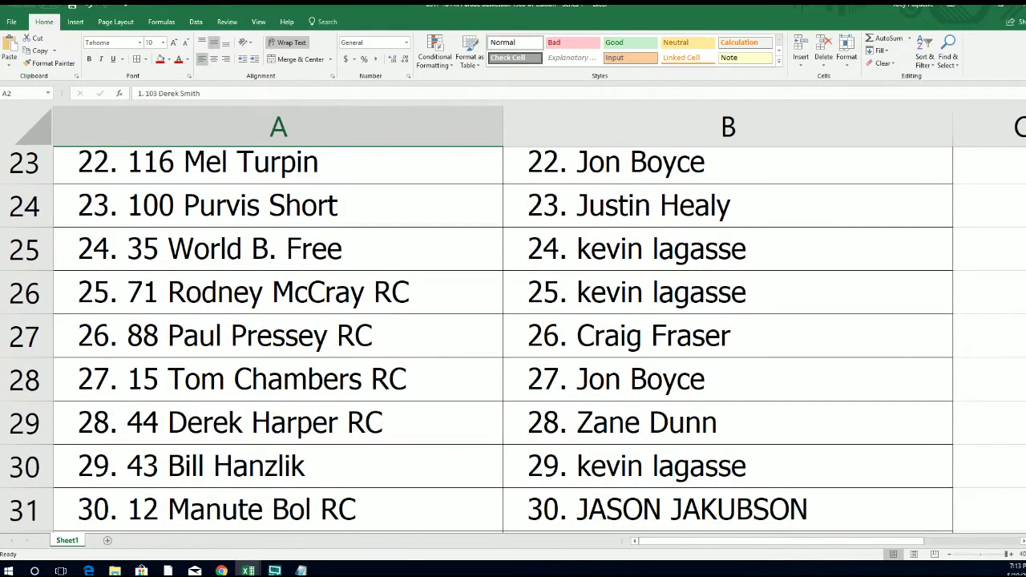
pyautogui.scroll(-3, 513, 341)
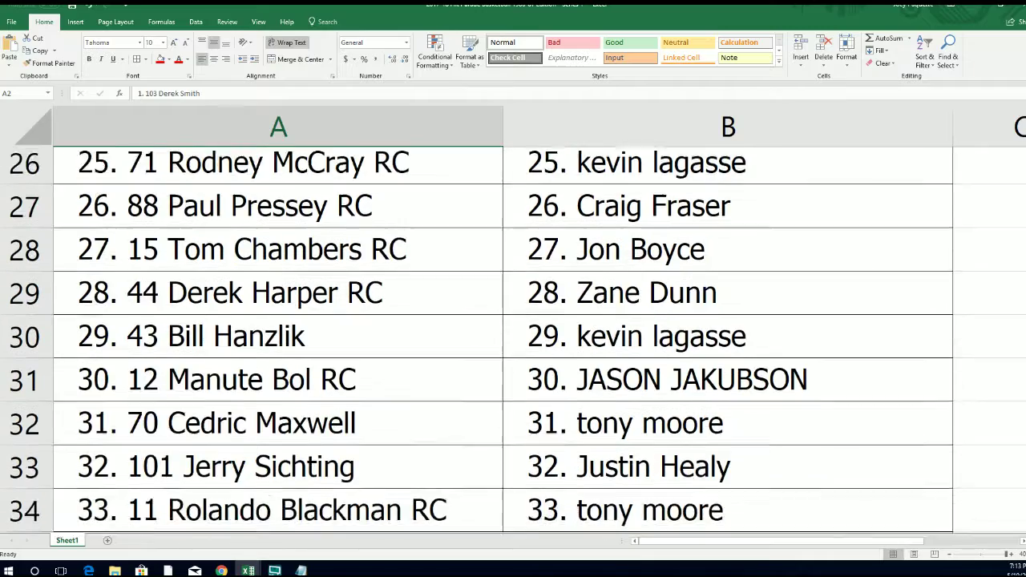
pyautogui.scroll(-3, 513, 341)
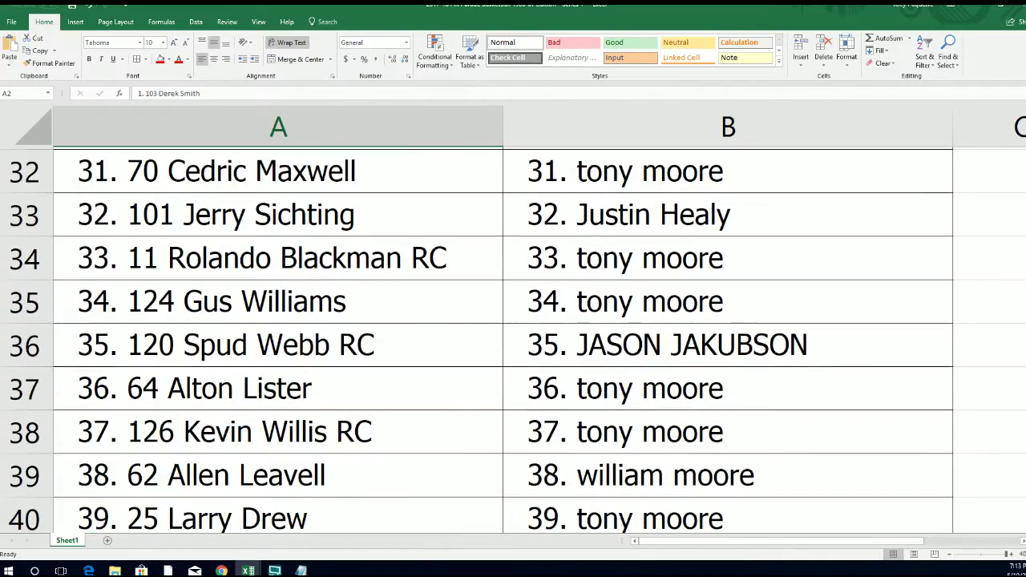
pyautogui.scroll(-3, 513, 341)
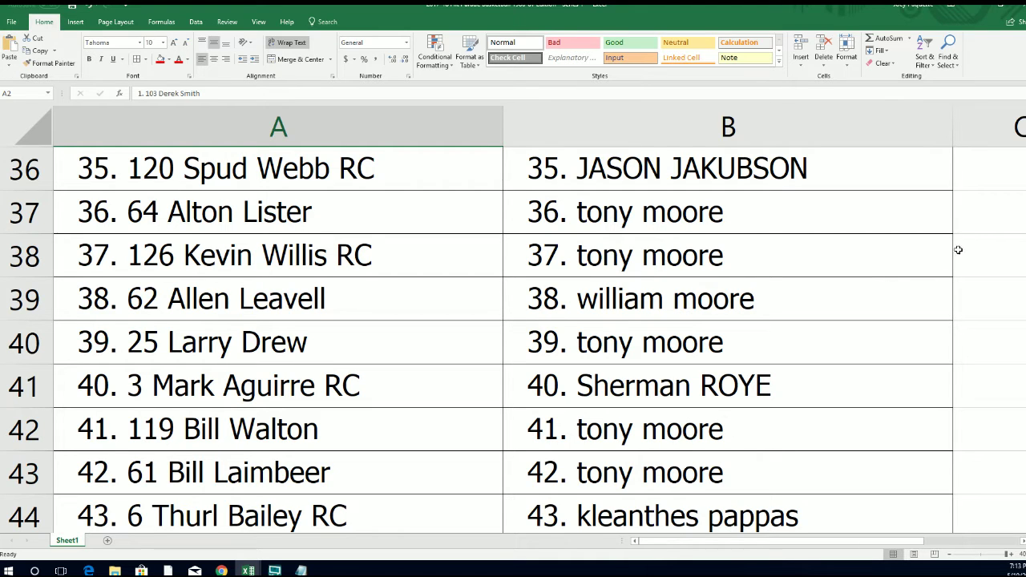
pyautogui.scroll(-1, 958, 250)
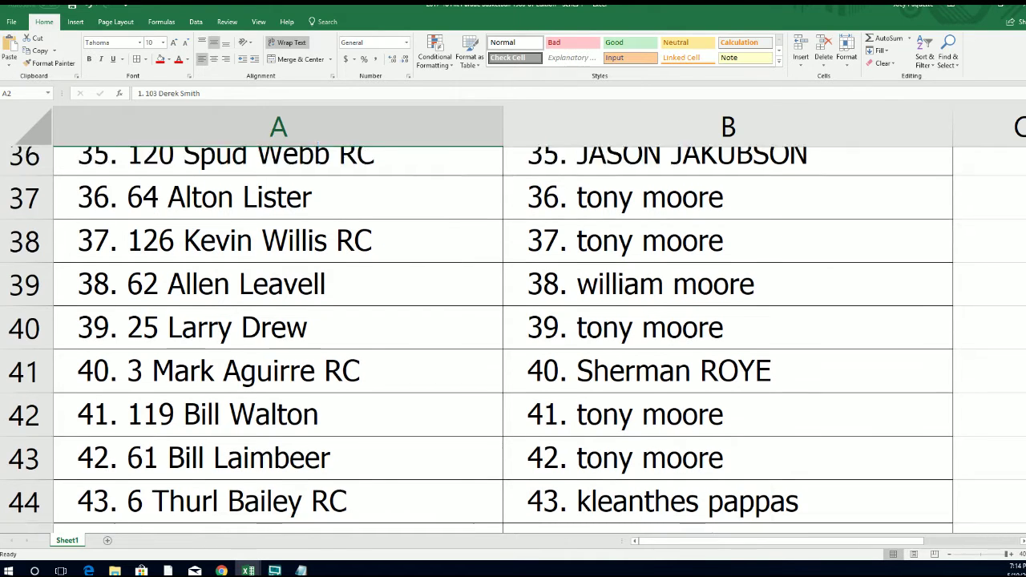
pyautogui.scroll(-3, 513, 339)
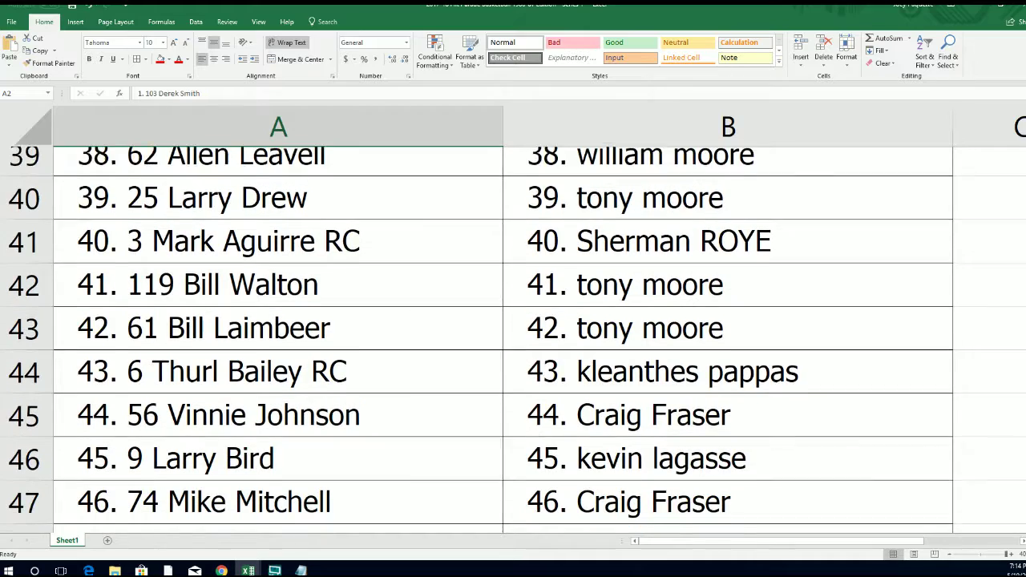
pyautogui.scroll(-4, 514, 339)
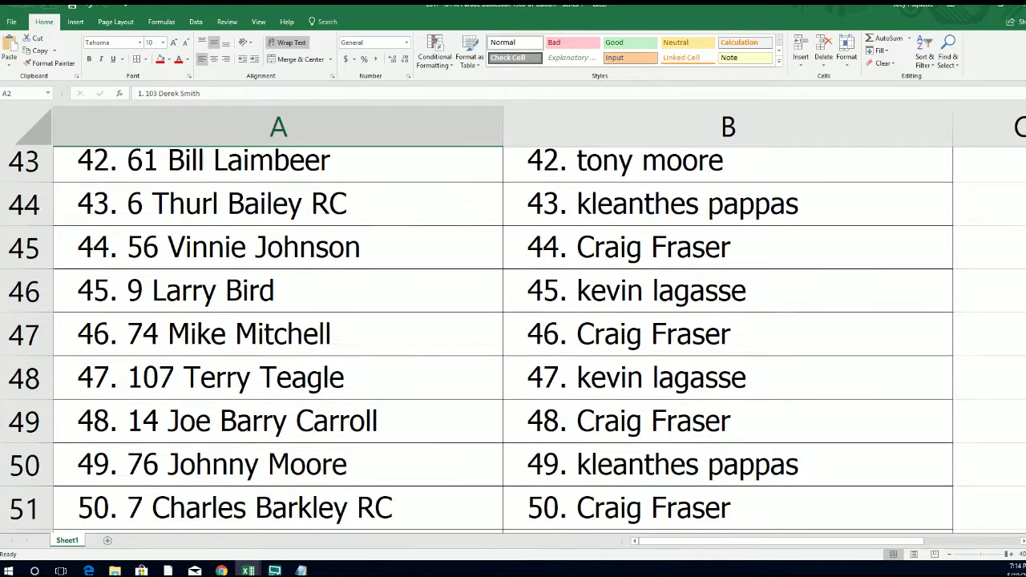
pyautogui.scroll(-3, 513, 339)
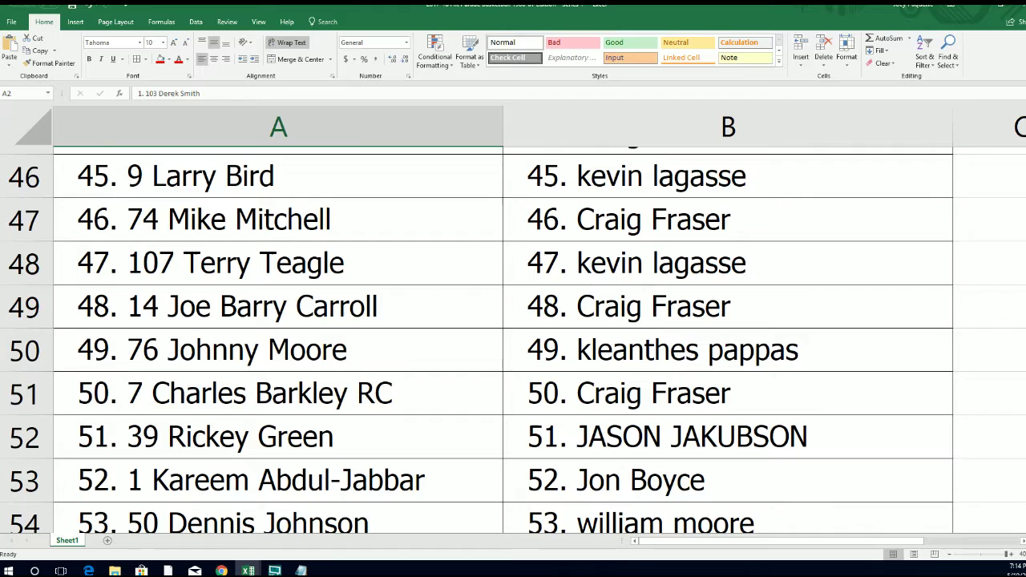
pyautogui.scroll(-3, 513, 339)
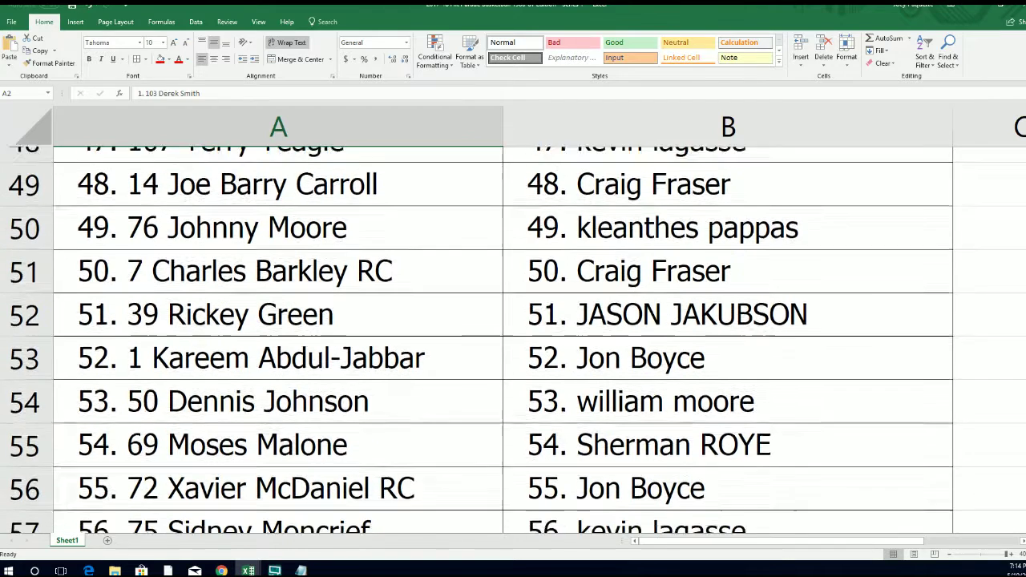
pyautogui.scroll(-1, 513, 339)
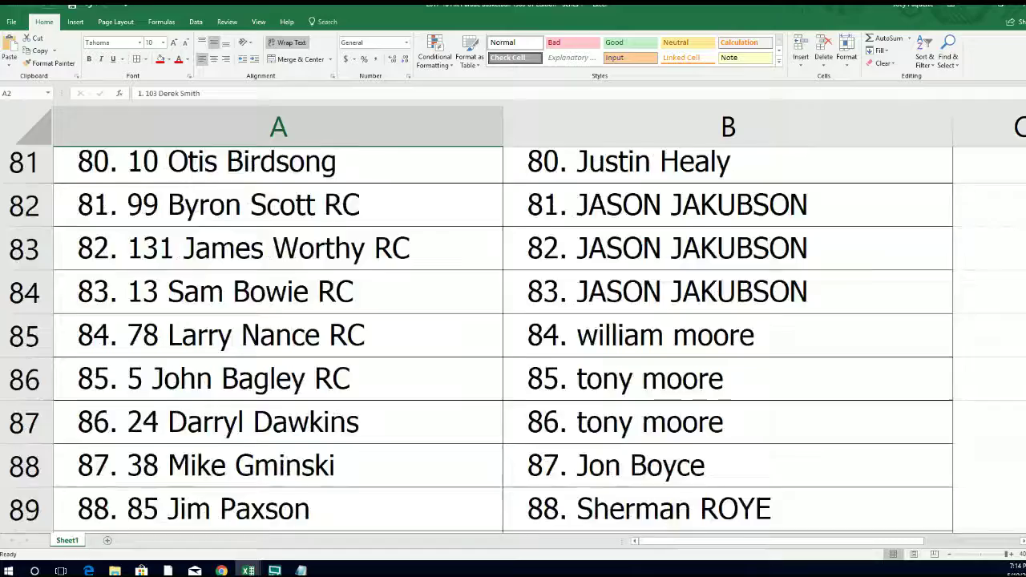
# Scroll back up to row 1 so the CheckList Players and Owners headers show.
pyautogui.scroll(3, 513, 336)
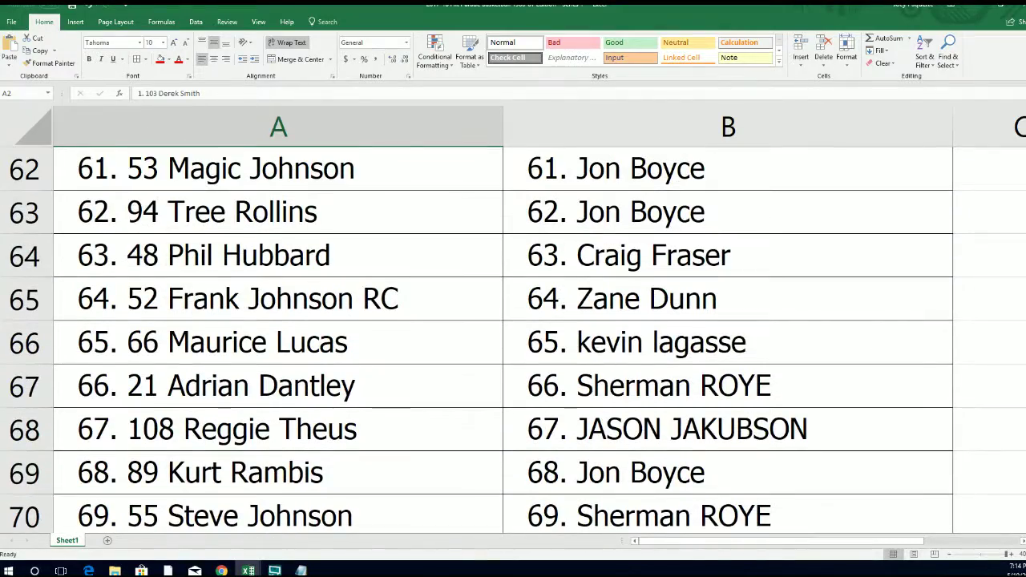
pyautogui.scroll(3, 513, 337)
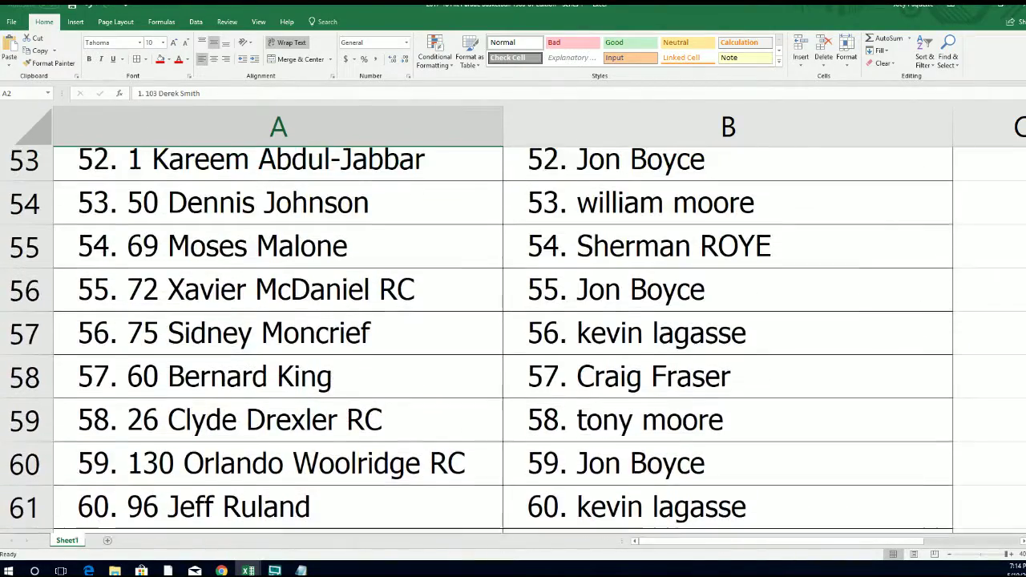
pyautogui.scroll(3, 513, 337)
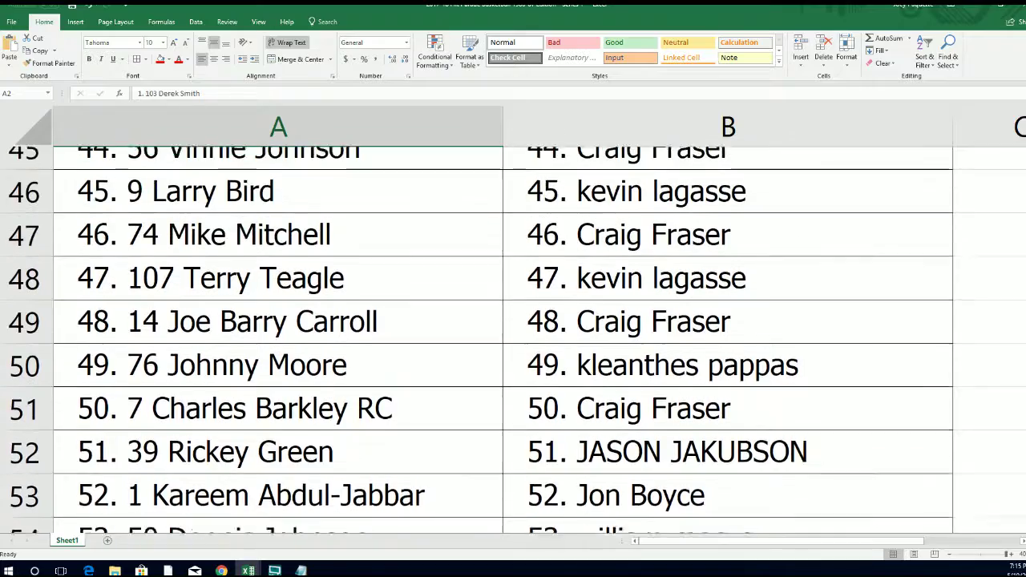
pyautogui.scroll(3, 513, 336)
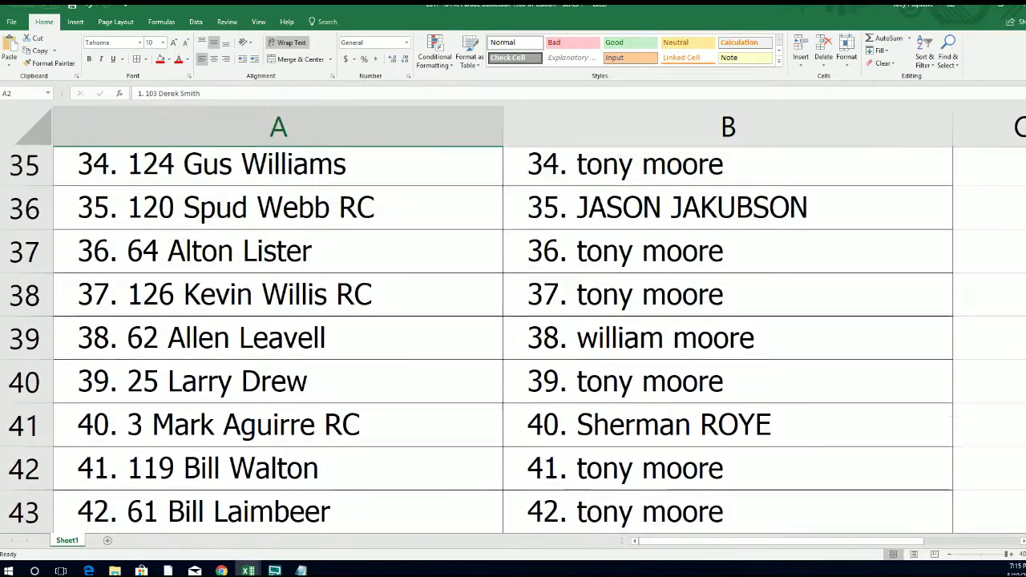
pyautogui.scroll(4, 513, 337)
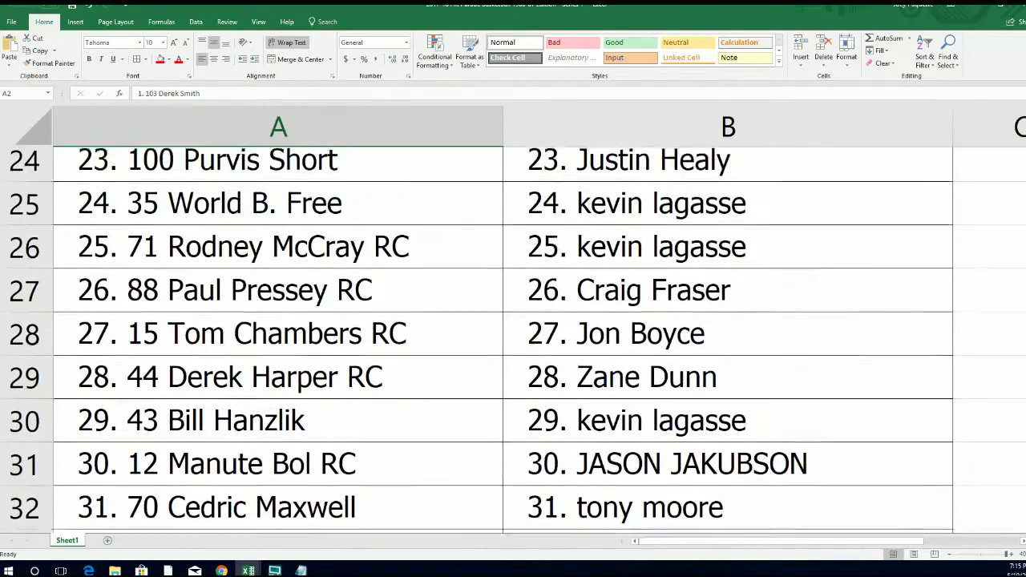
pyautogui.scroll(4, 513, 336)
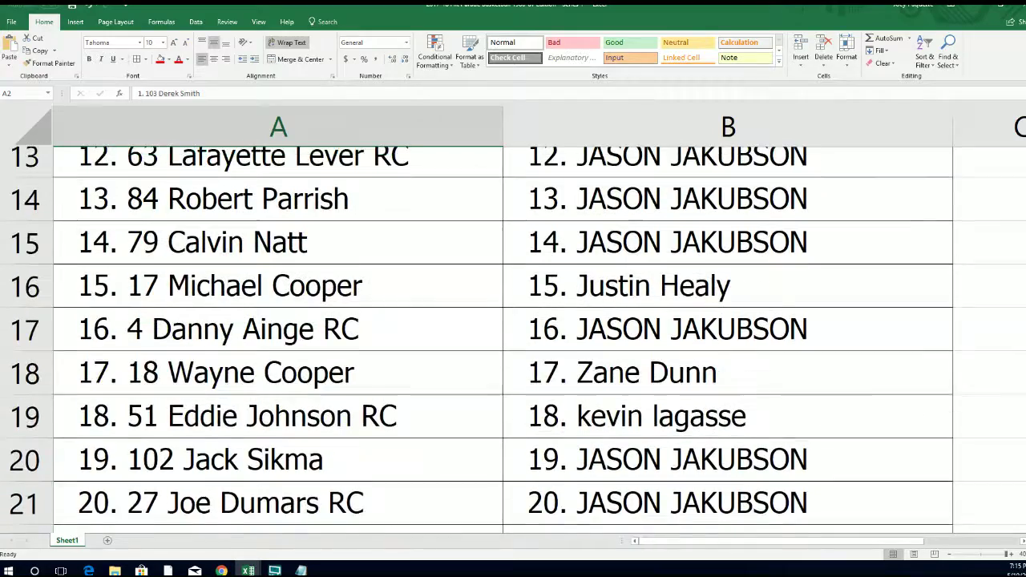
pyautogui.scroll(4, 513, 337)
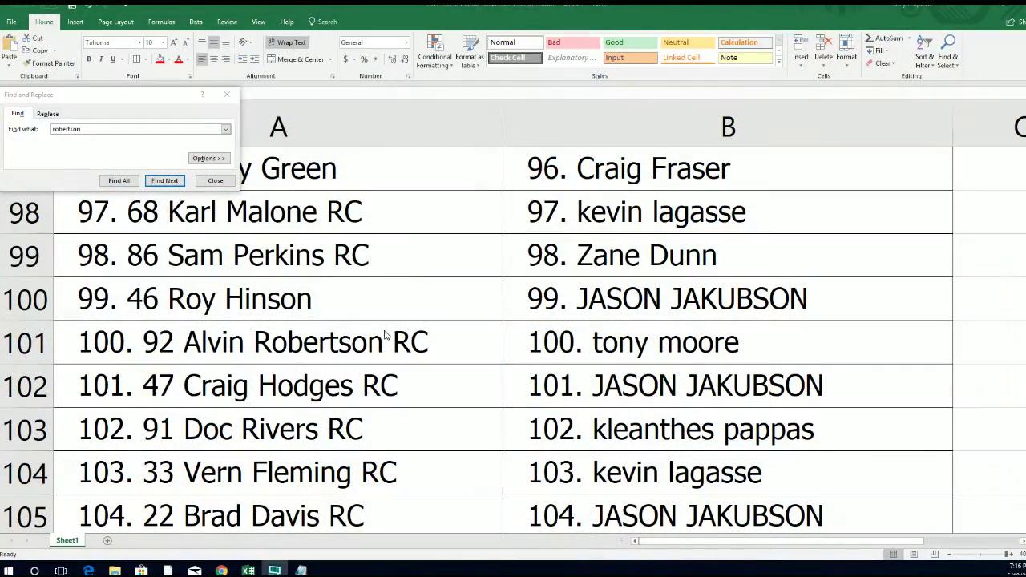
# Select A101:B101 to highlight 92 Alvin Robertson RC and his paired owner.
pyautogui.moveTo(351, 324); pyautogui.dragTo(572, 339)
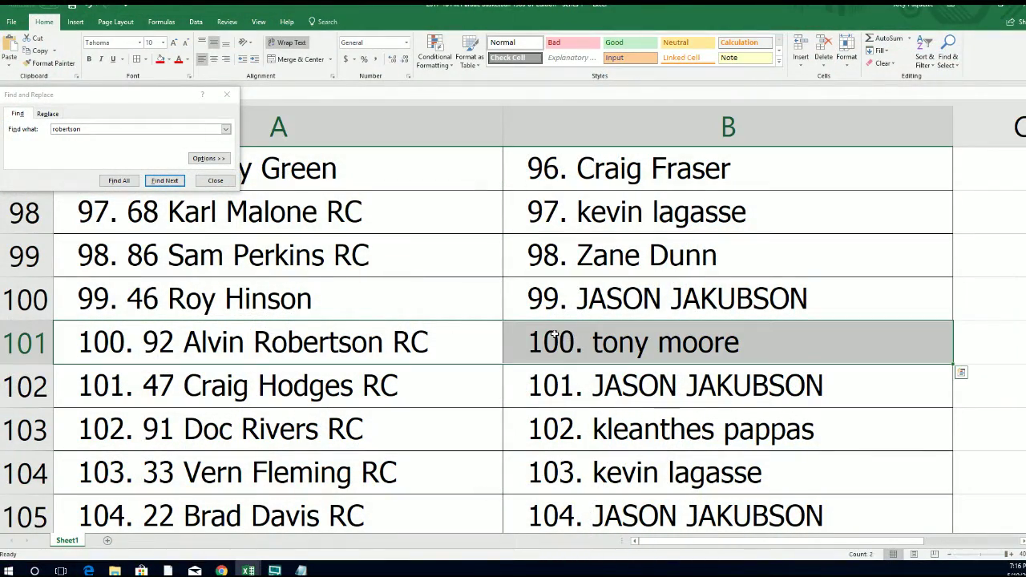